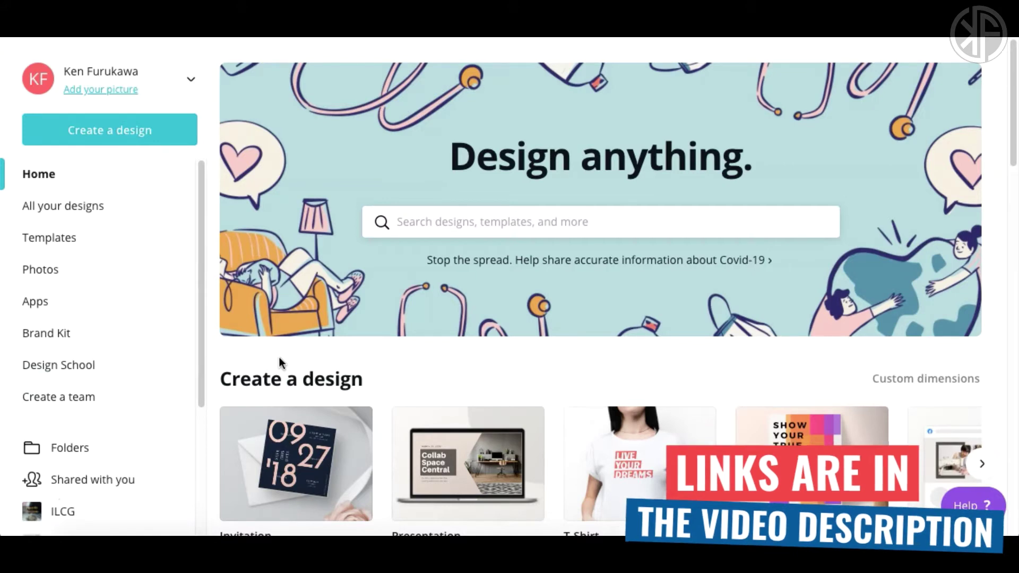
Switch to the YouTube tab showing a paused video's end screen for reference
click(361, 345)
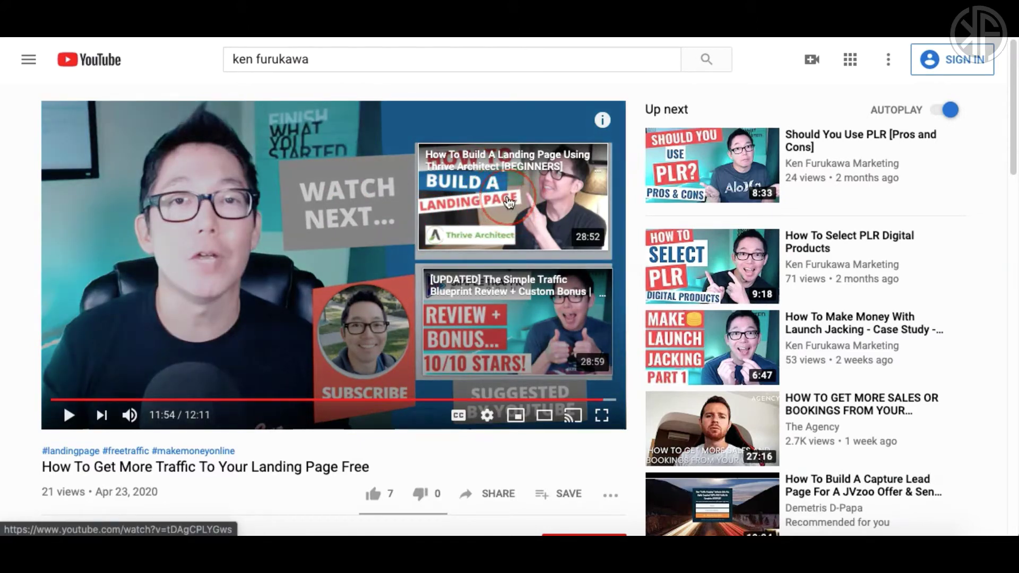
Return to the Canva tab and open its Templates gallery
click(234, 153)
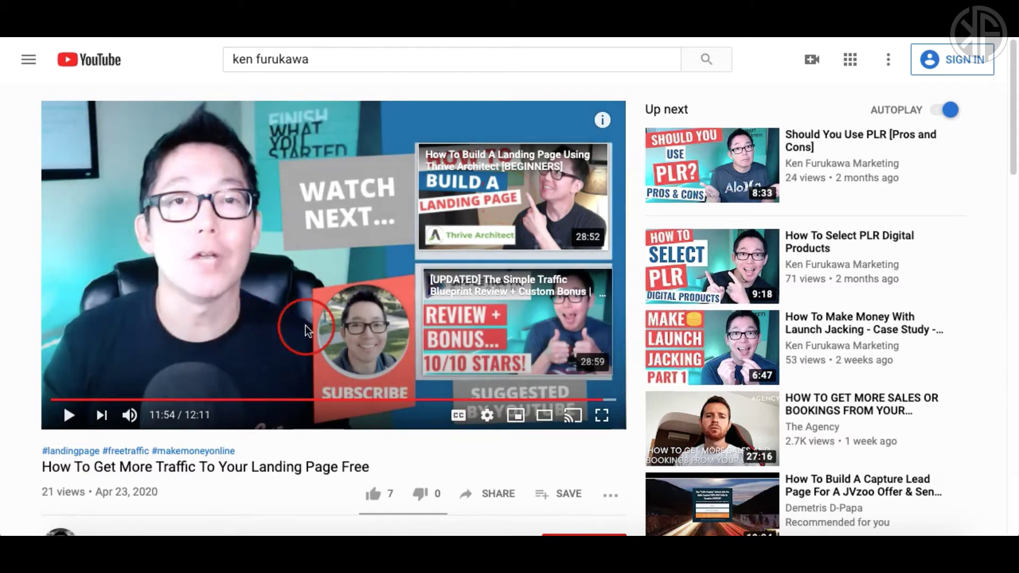
mouse_move(324, 326)
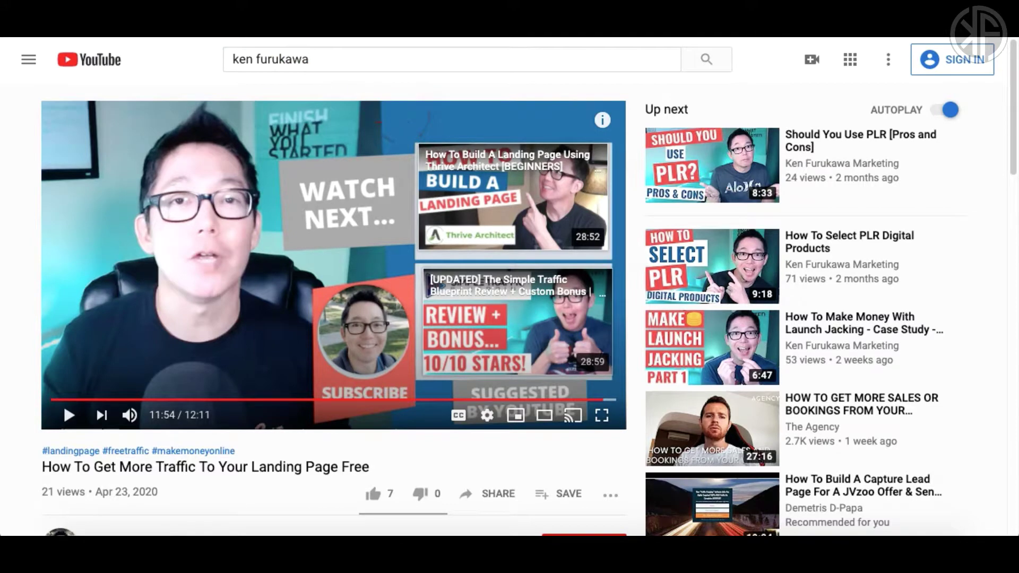
click(242, 21)
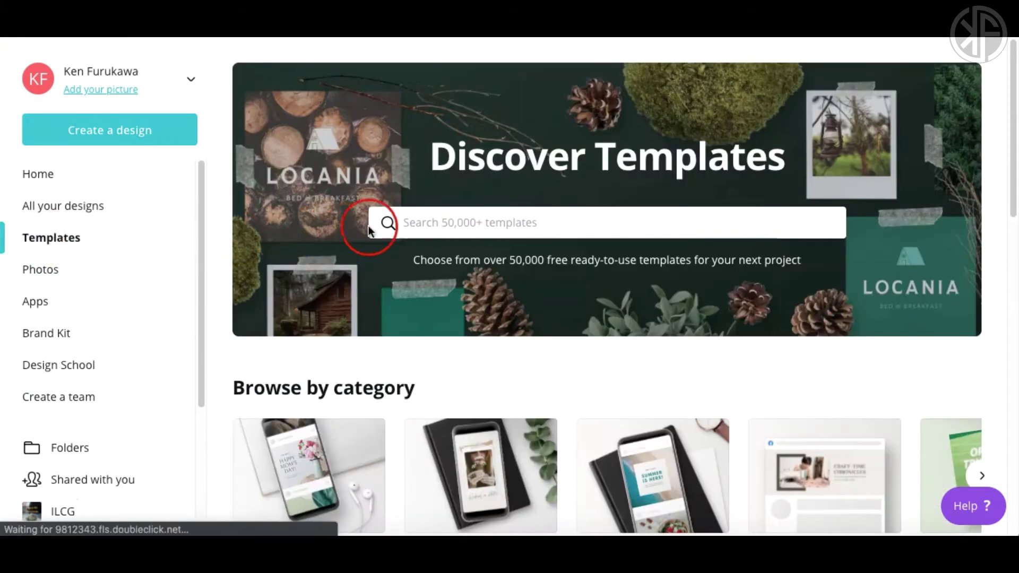
Search the templates for 'youtube' and open the YouTube Outros results
click(446, 225)
text(yo)
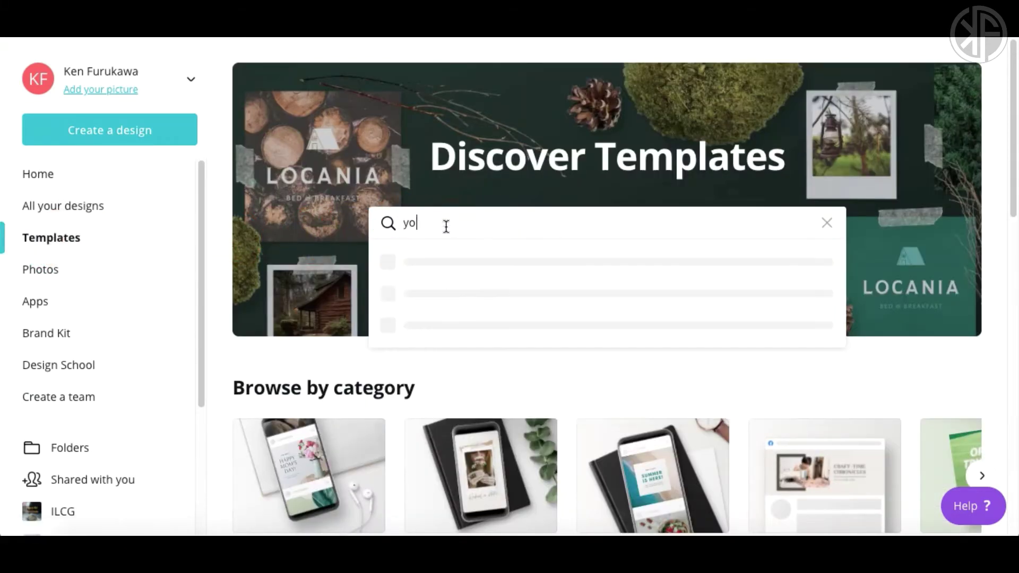
text(utube)
key(BackSpace)
key(BackSpace)
key(BackSpace)
text(ube)
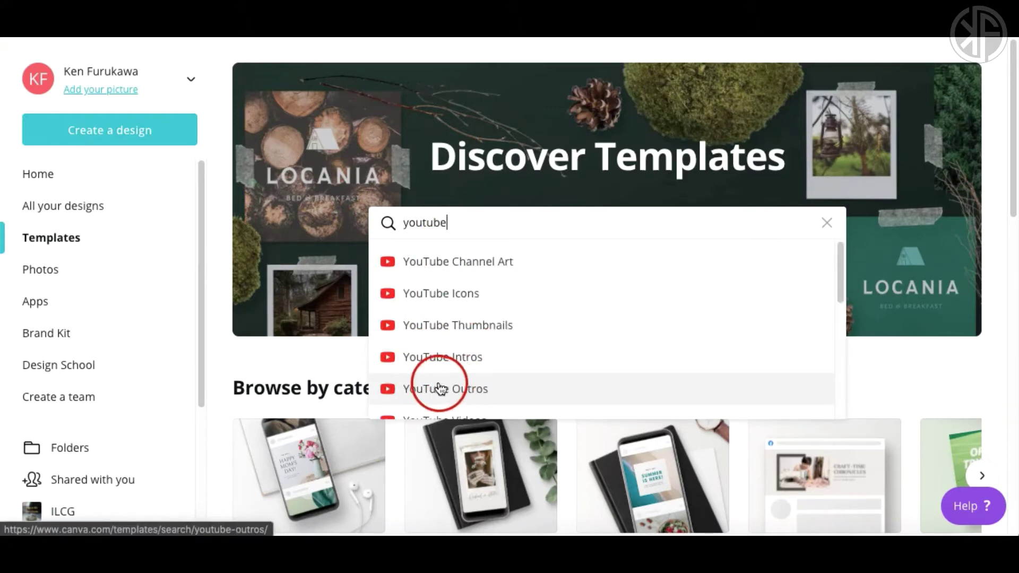
scroll(525, 393, down, 3)
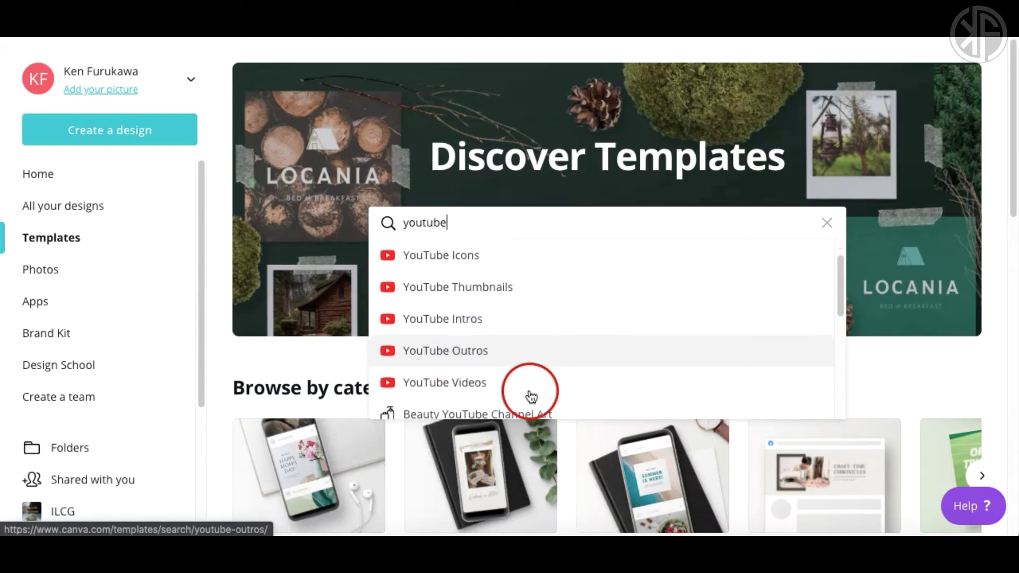
scroll(518, 393, up, 1)
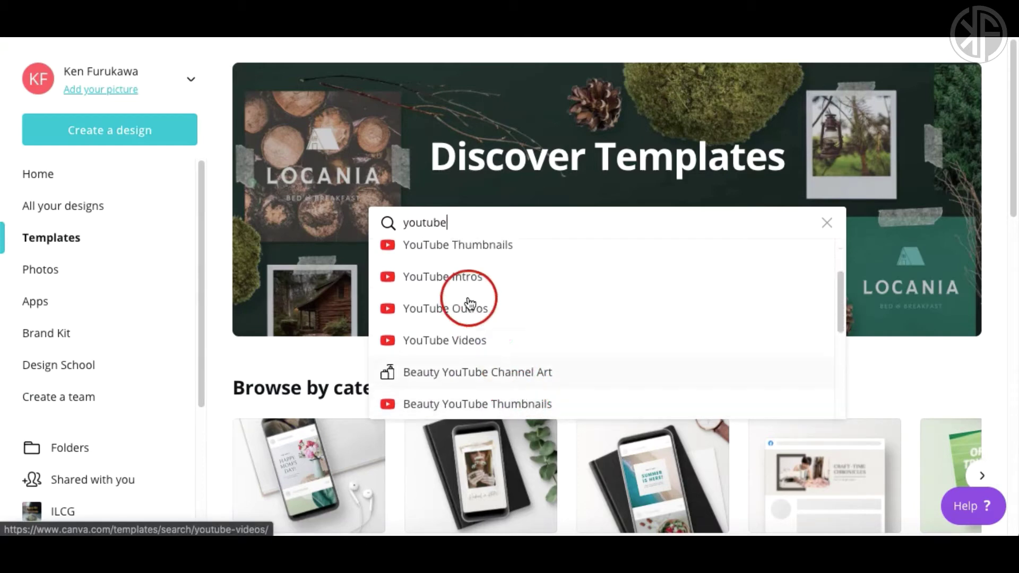
click(444, 310)
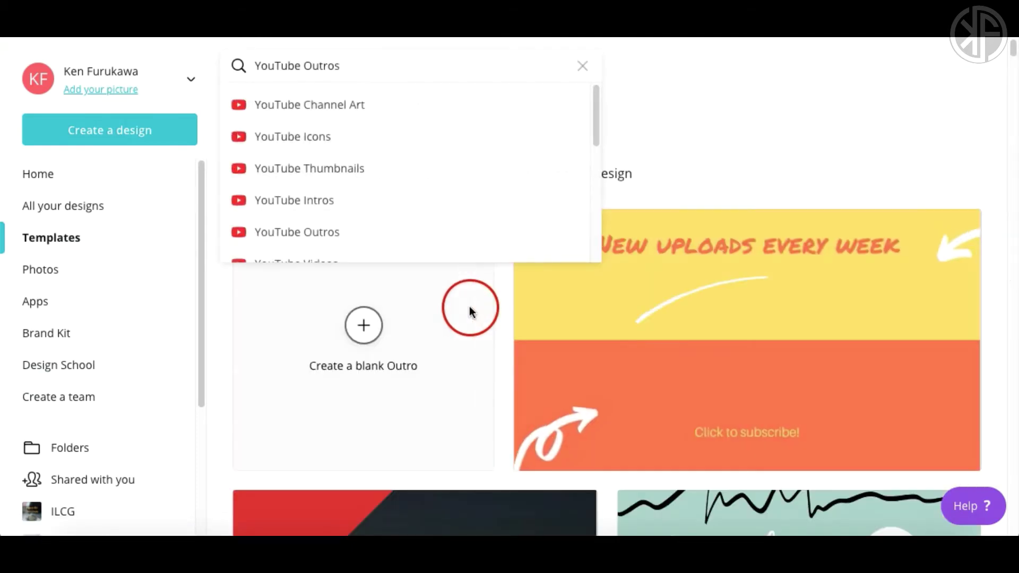
click(666, 70)
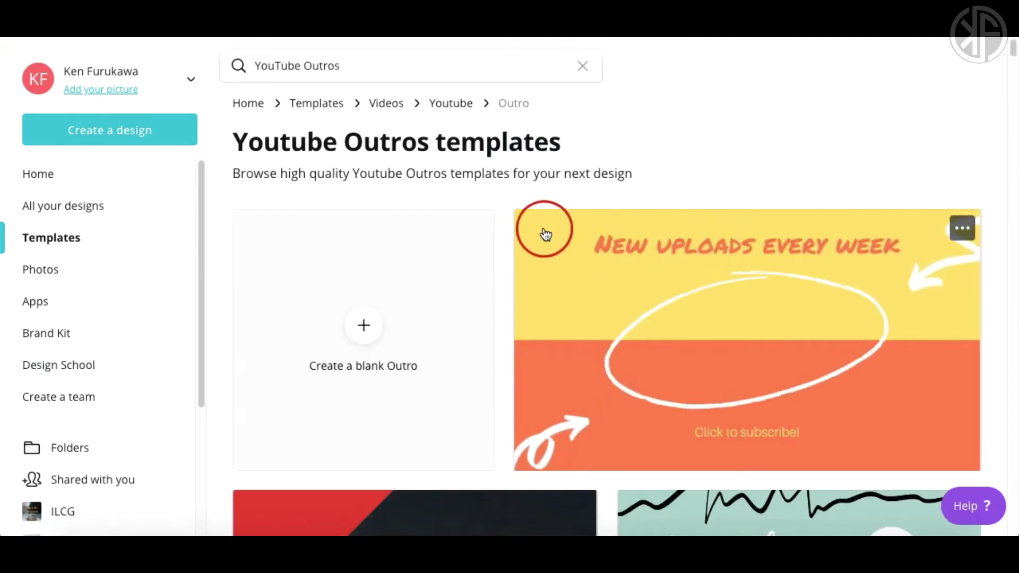
Browse the YouTube Outros results to find the teal 'Who'd you like to see next?' outro
scroll(505, 285, down, 10)
scroll(506, 289, down, 13)
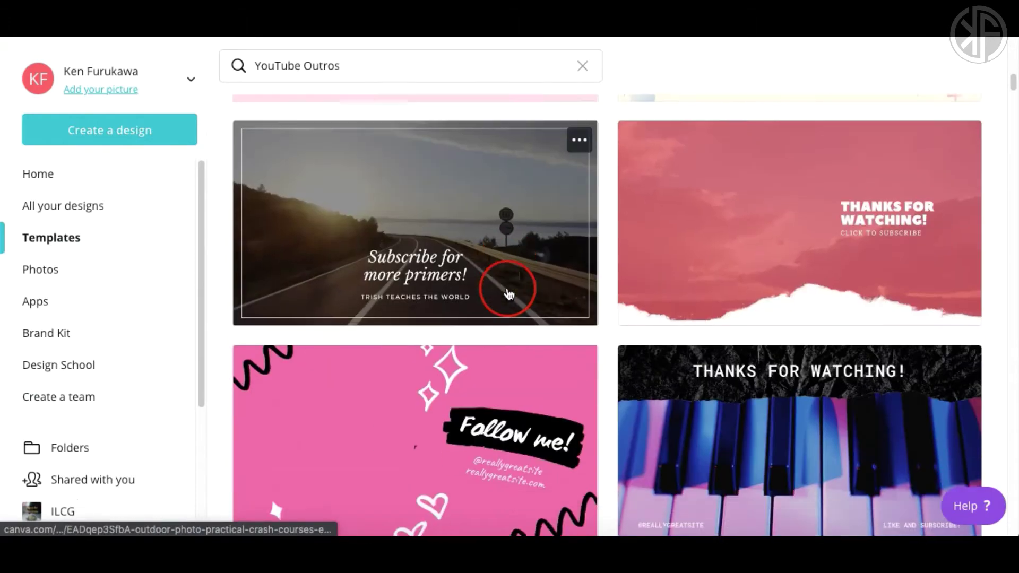
scroll(508, 294, down, 15)
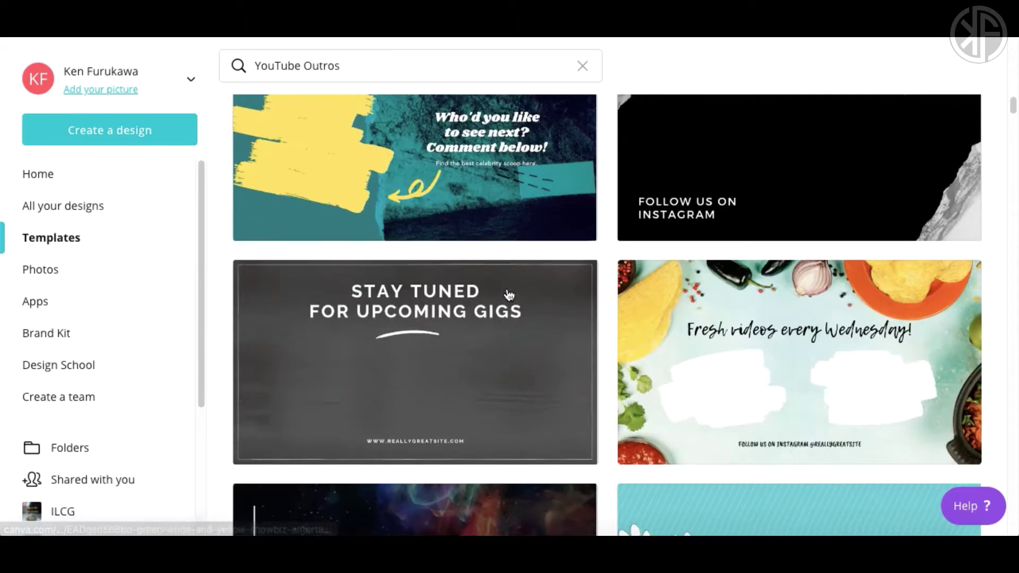
scroll(547, 296, down, 7)
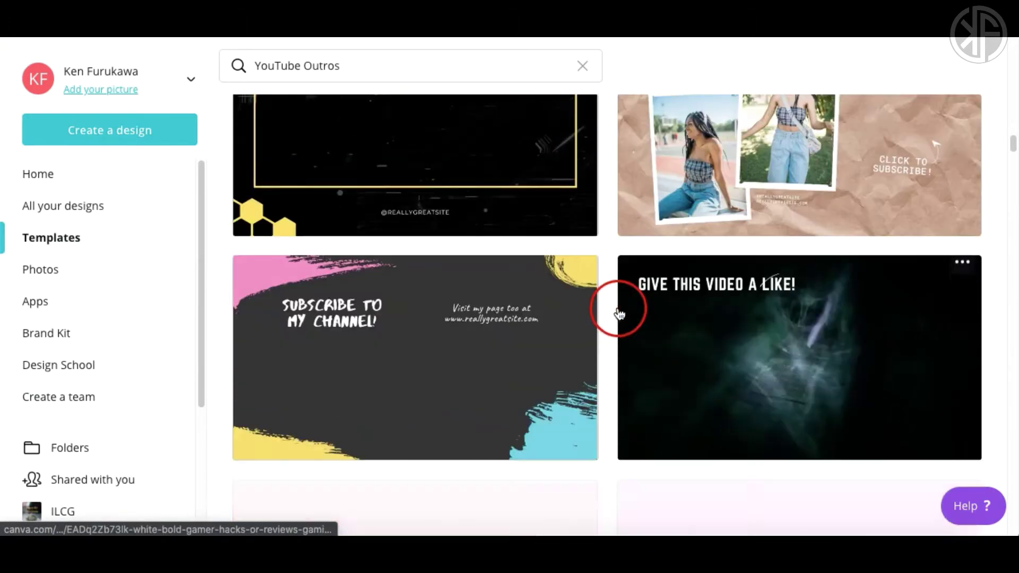
scroll(613, 307, down, 4)
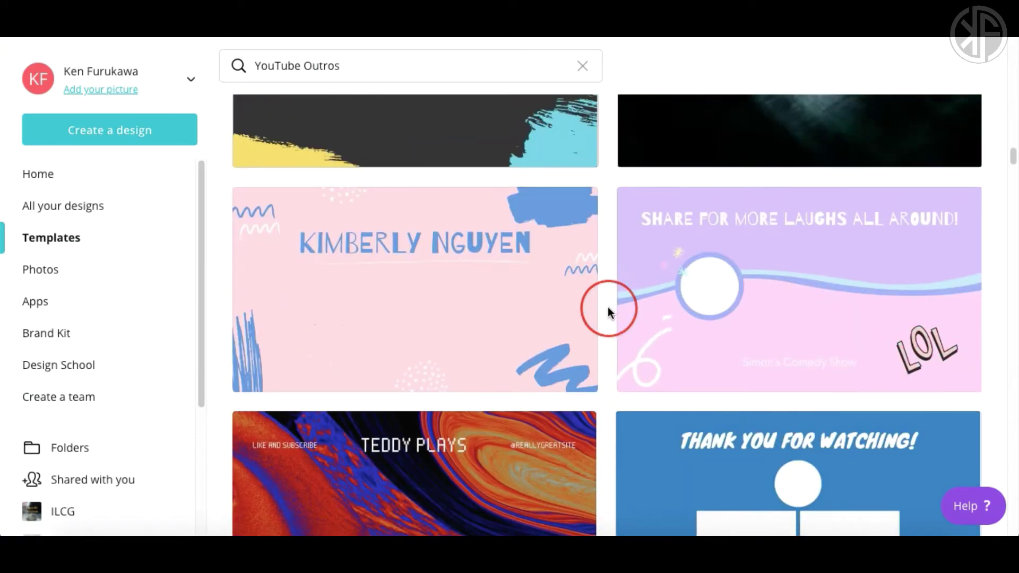
scroll(609, 312, up, 14)
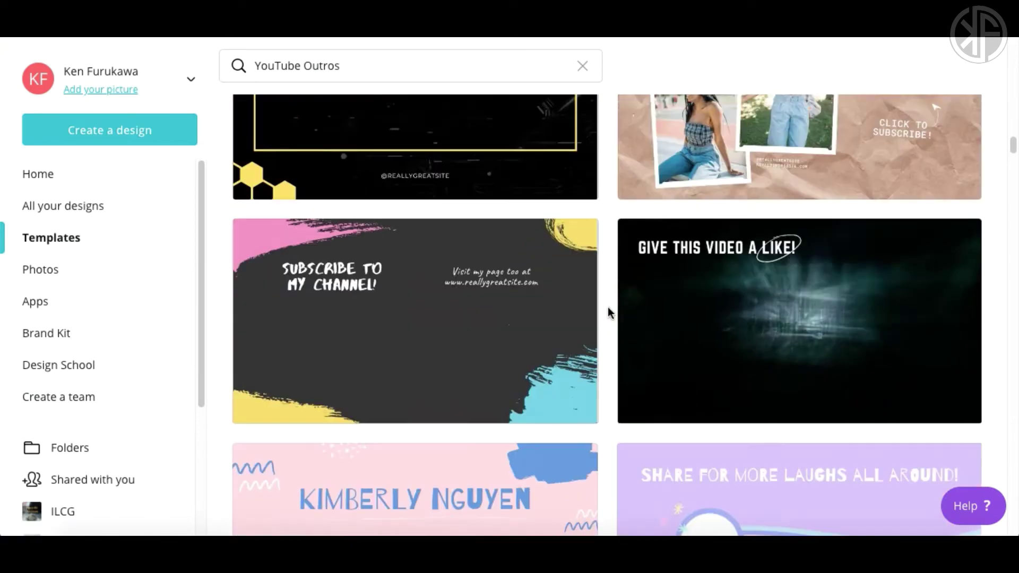
scroll(608, 311, up, 10)
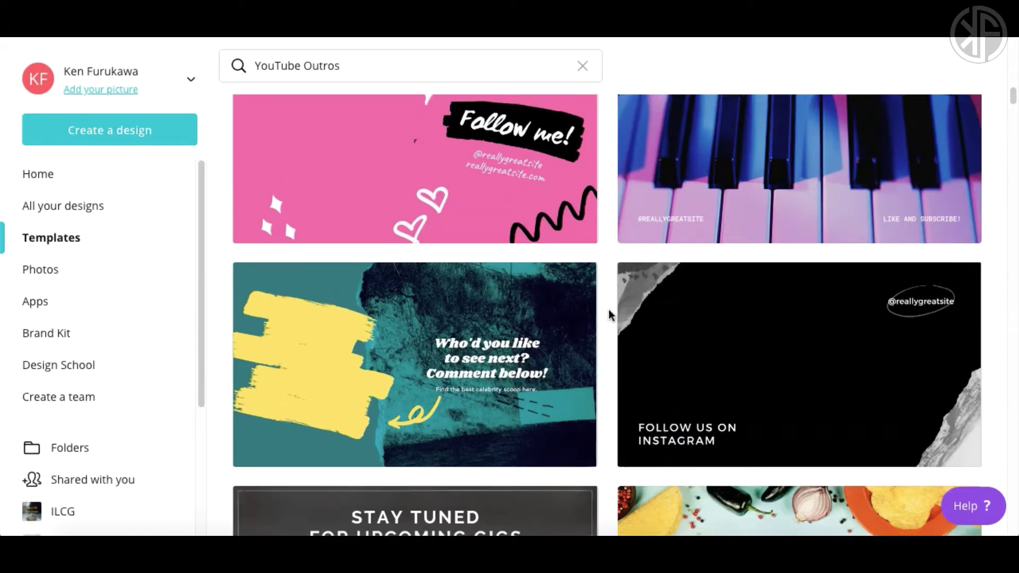
scroll(607, 314, up, 6)
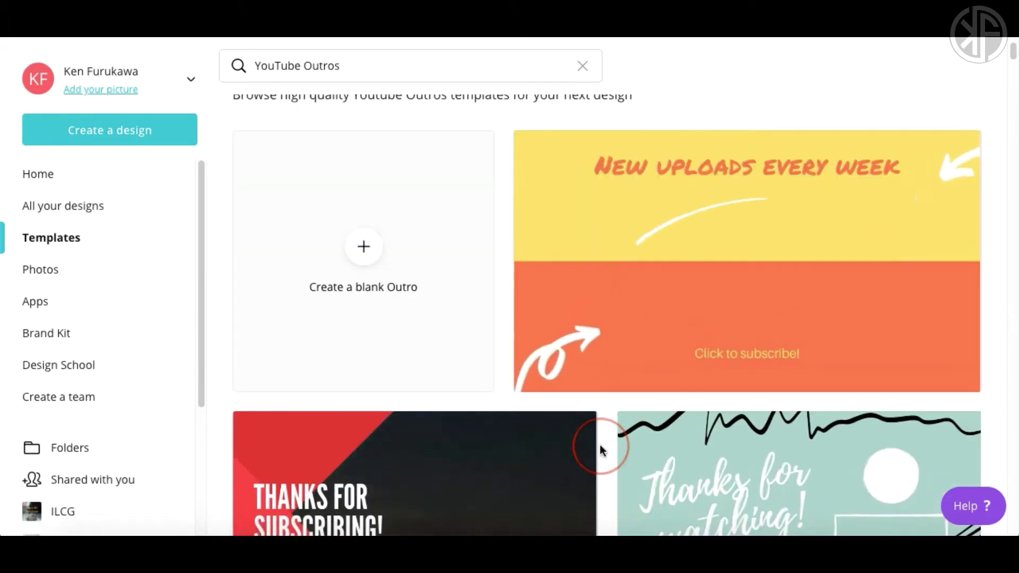
scroll(601, 449, down, 1)
scroll(601, 440, down, 2)
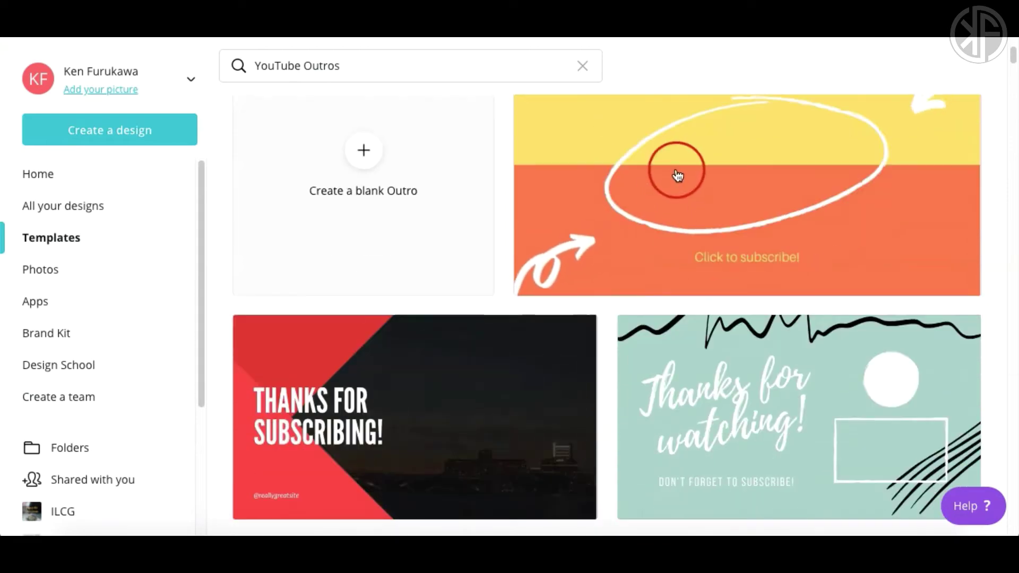
scroll(623, 390, down, 2)
scroll(621, 391, down, 9)
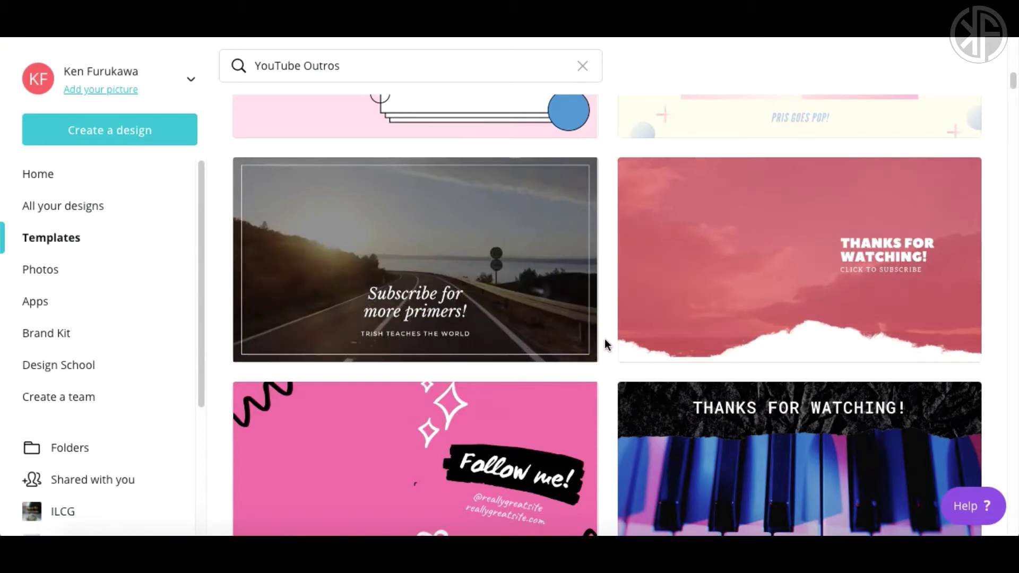
scroll(605, 339, down, 2)
scroll(600, 347, down, 2)
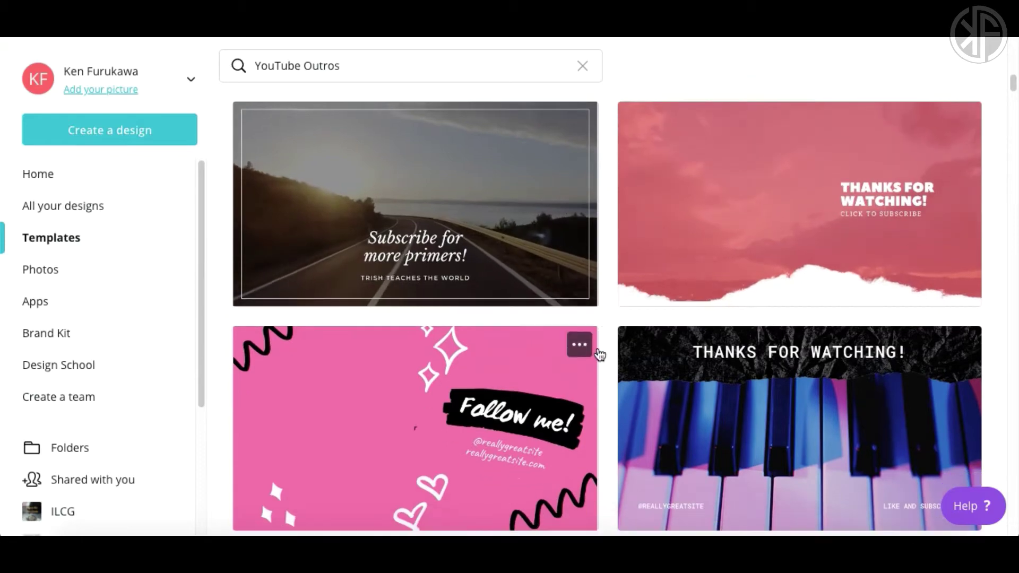
click(609, 355)
scroll(608, 359, down, 10)
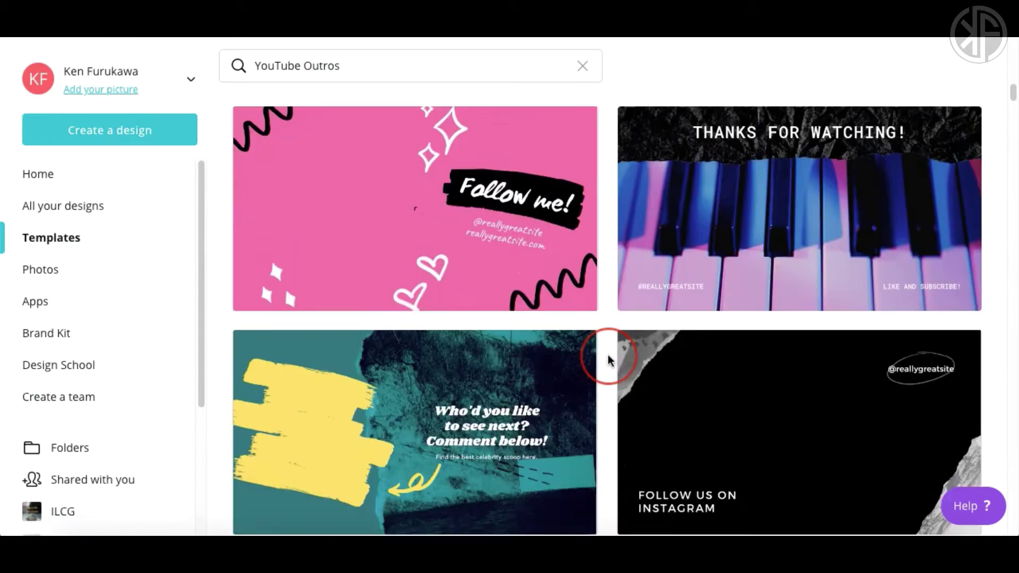
scroll(609, 359, down, 3)
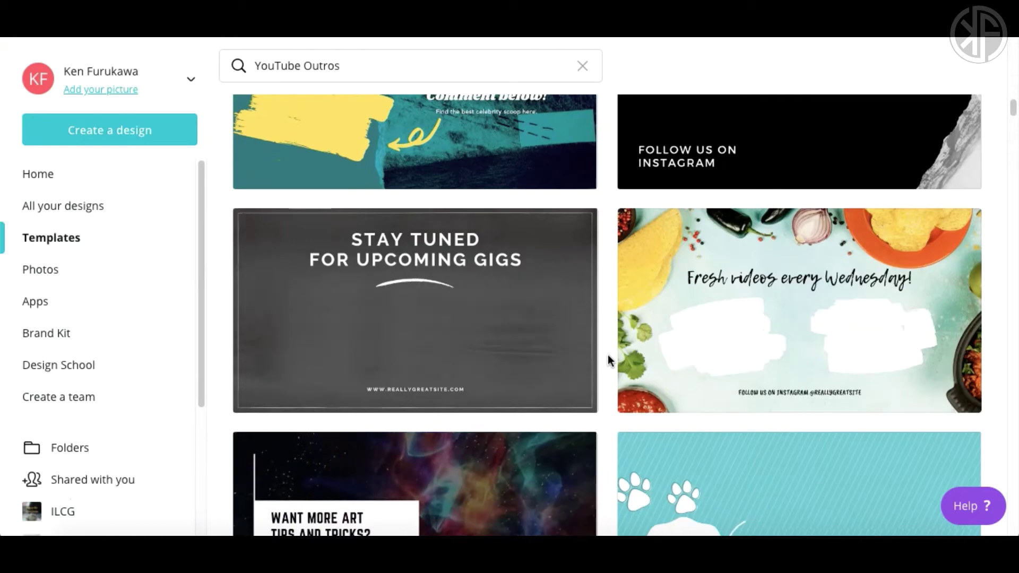
scroll(608, 359, up, 6)
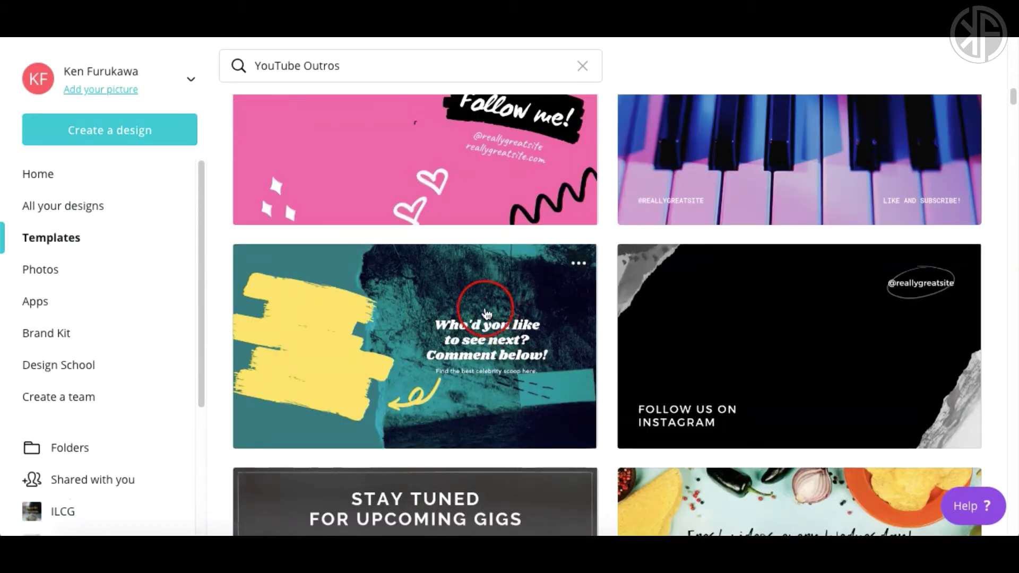
Start a design from the teal Showbiz outro and make the brushstroke's first colour red
click(584, 327)
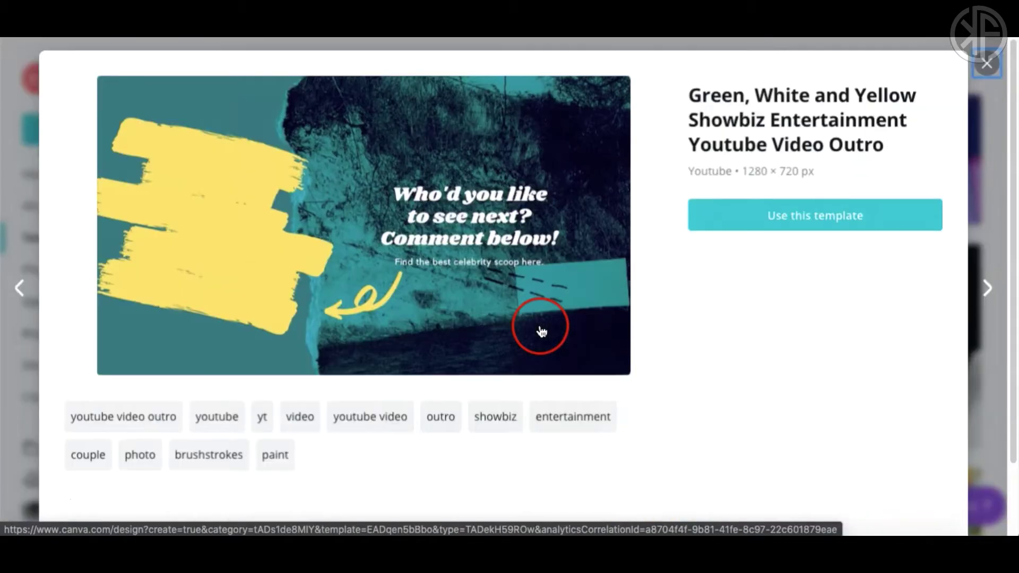
click(806, 221)
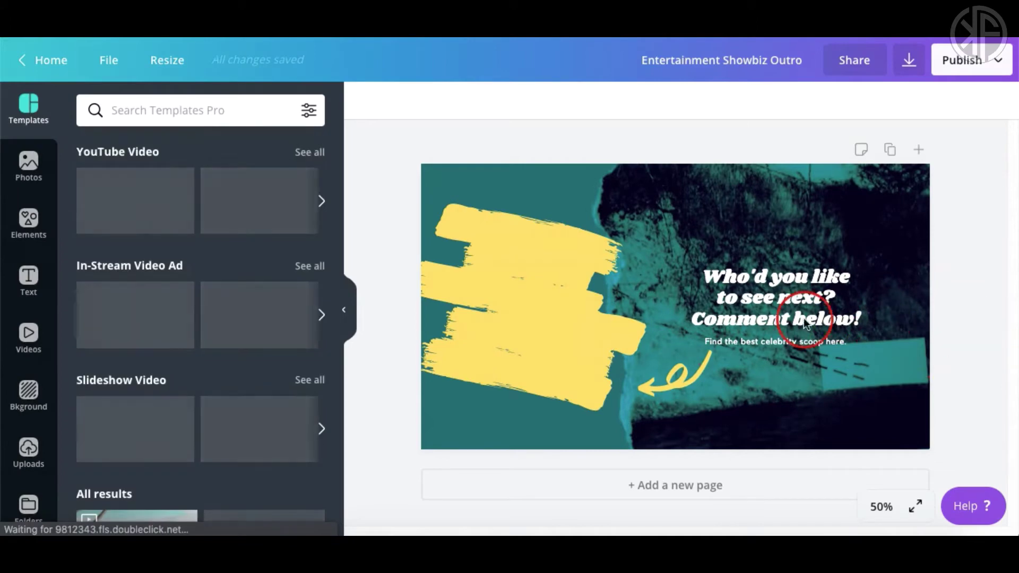
click(536, 255)
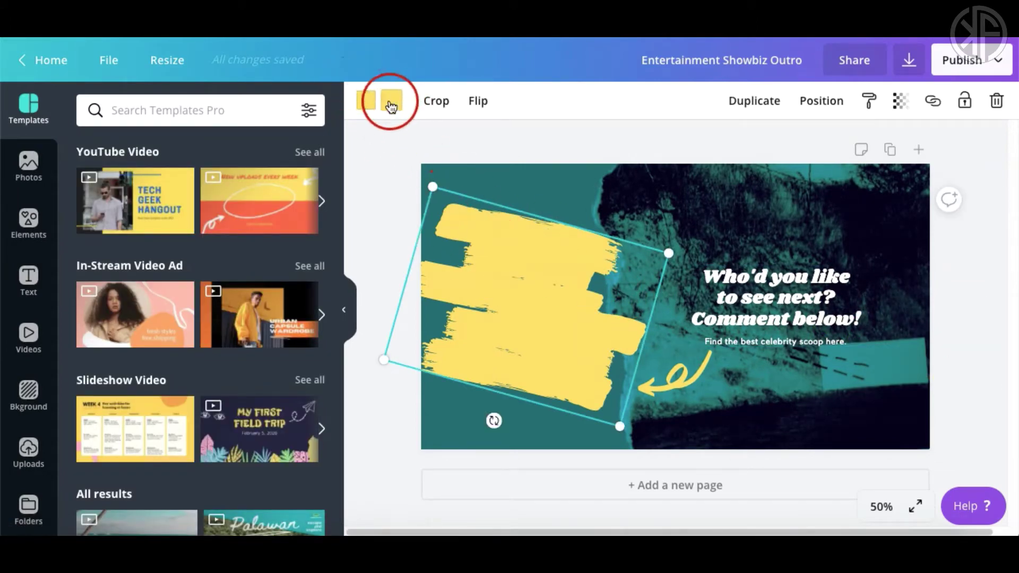
click(366, 105)
click(98, 425)
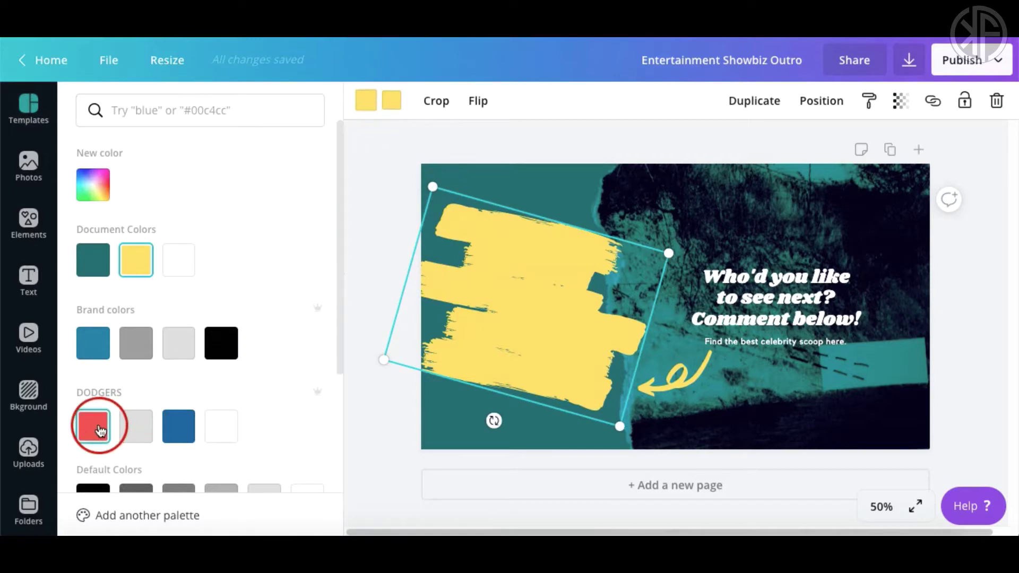
click(361, 242)
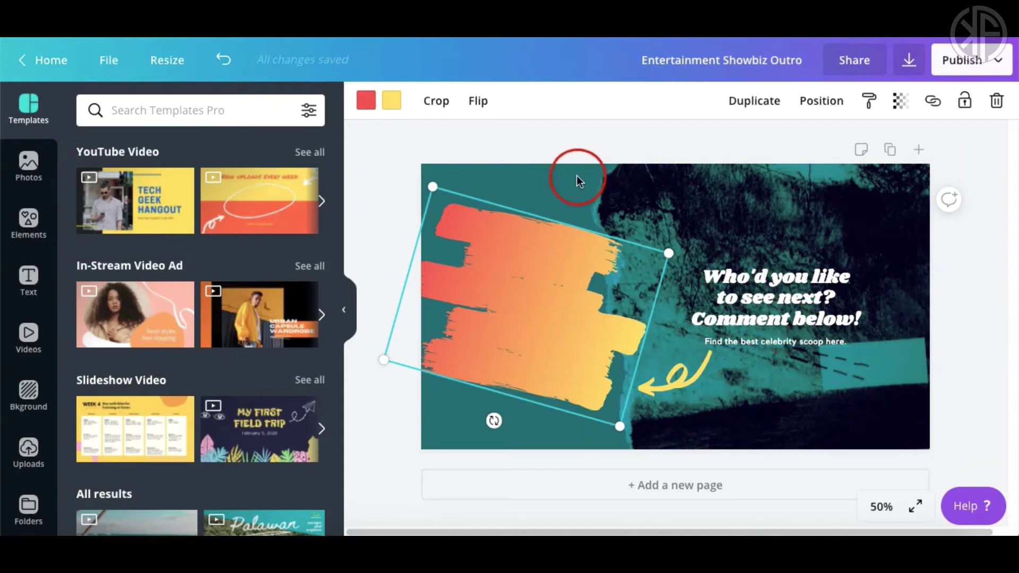
Change the page background to DODGERS blue and open the Download settings
click(522, 181)
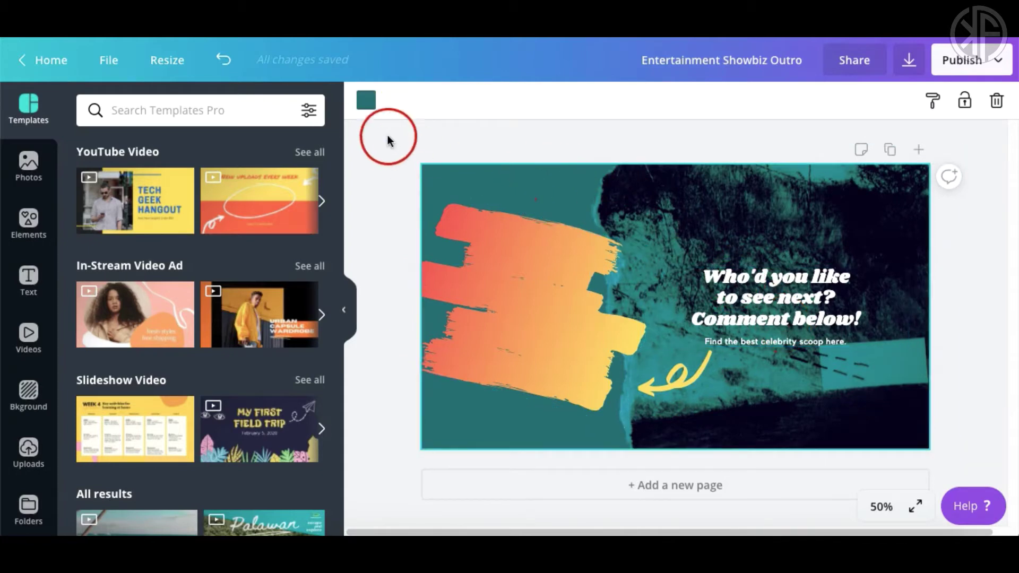
click(370, 103)
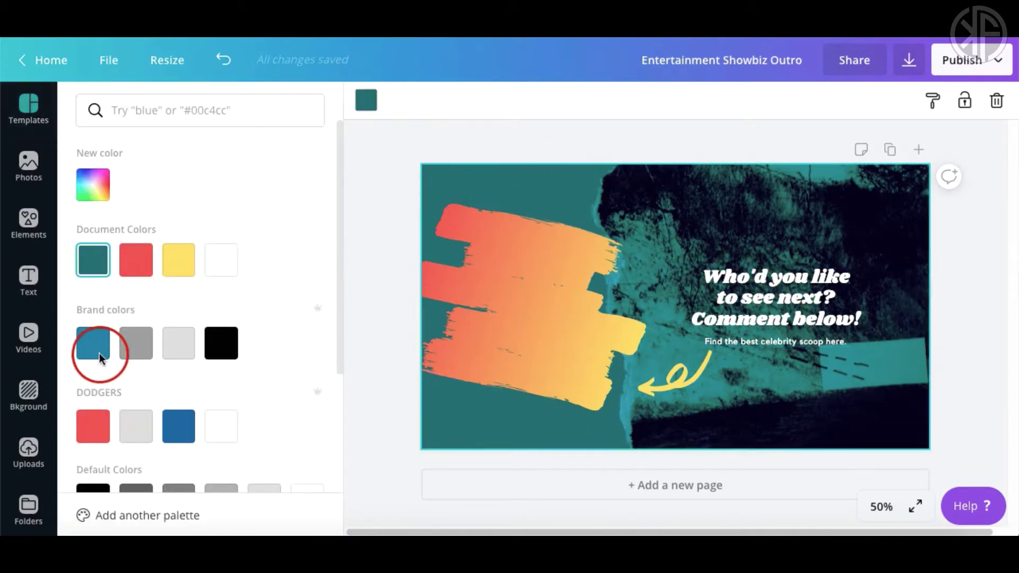
click(195, 428)
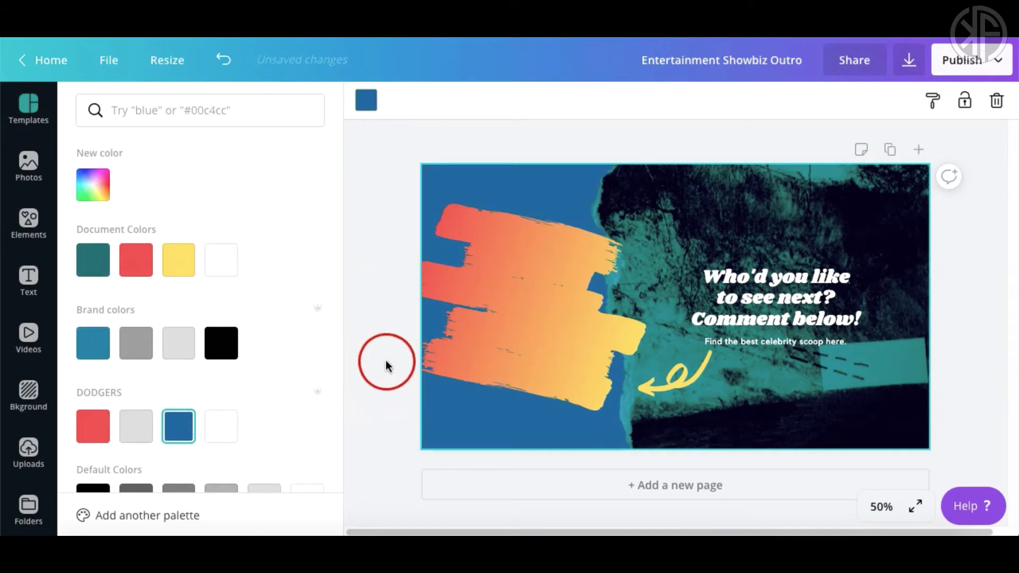
click(429, 353)
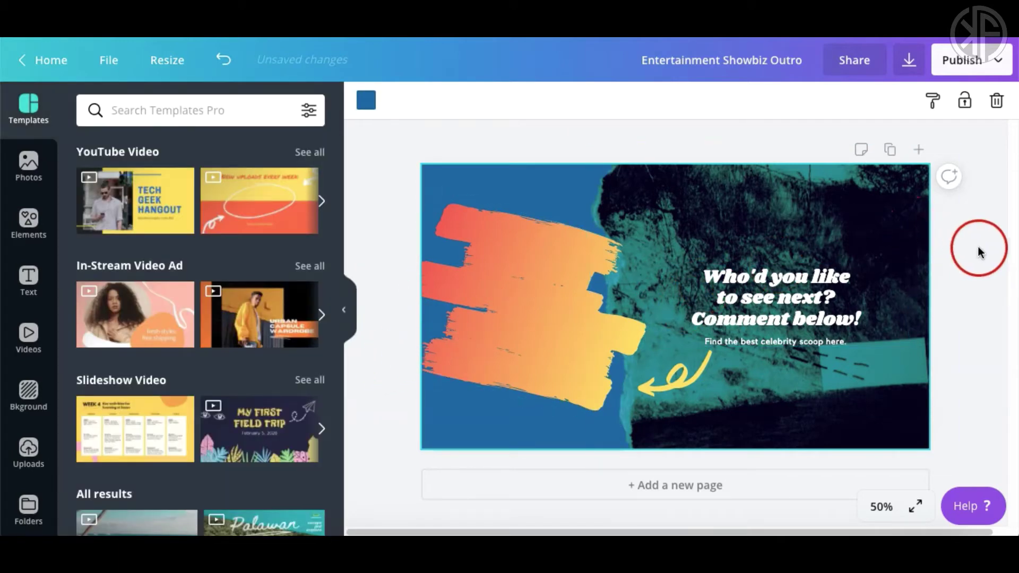
click(959, 63)
click(829, 142)
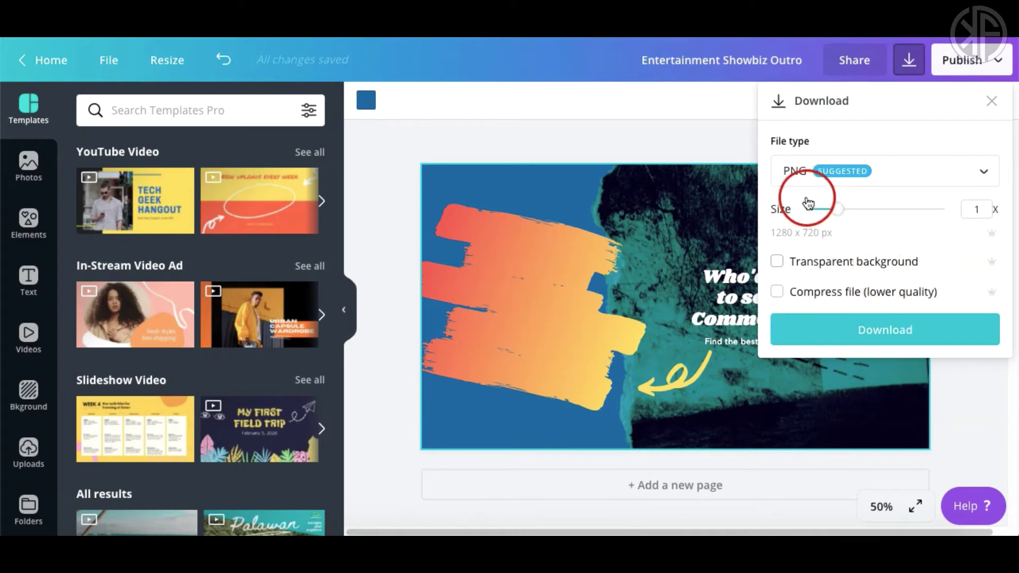
Set the download file type to JPG with quality raised near 100%
click(849, 173)
click(842, 226)
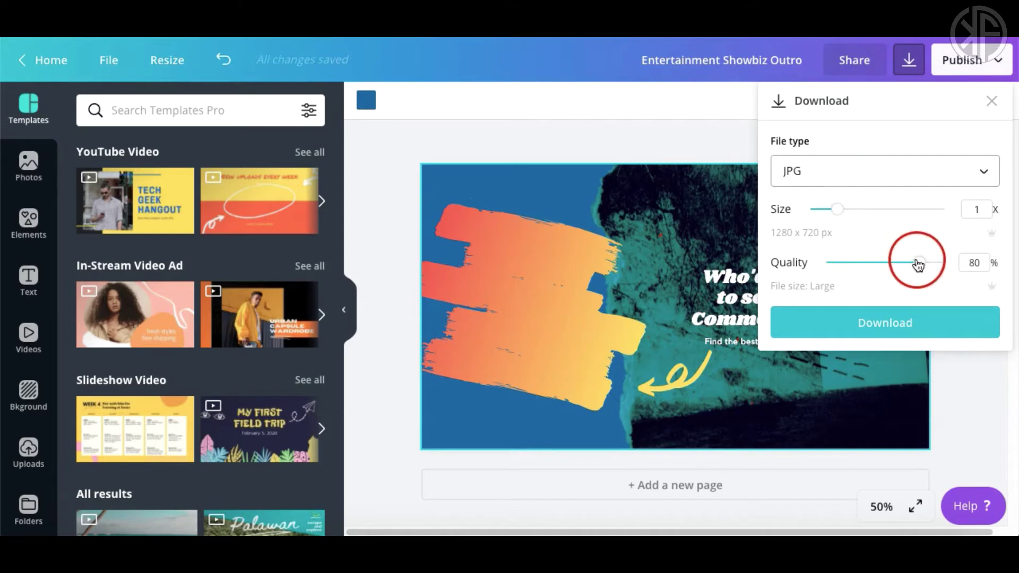
drag(921, 266, 990, 266)
Save the JPG to Downloads, open the file, and close the published confirmation
click(913, 322)
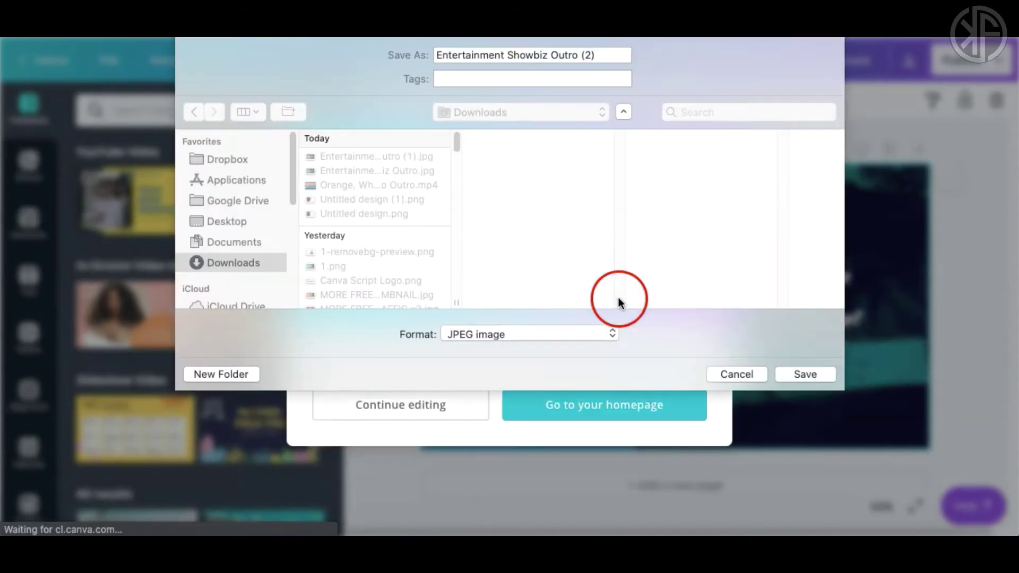
click(796, 374)
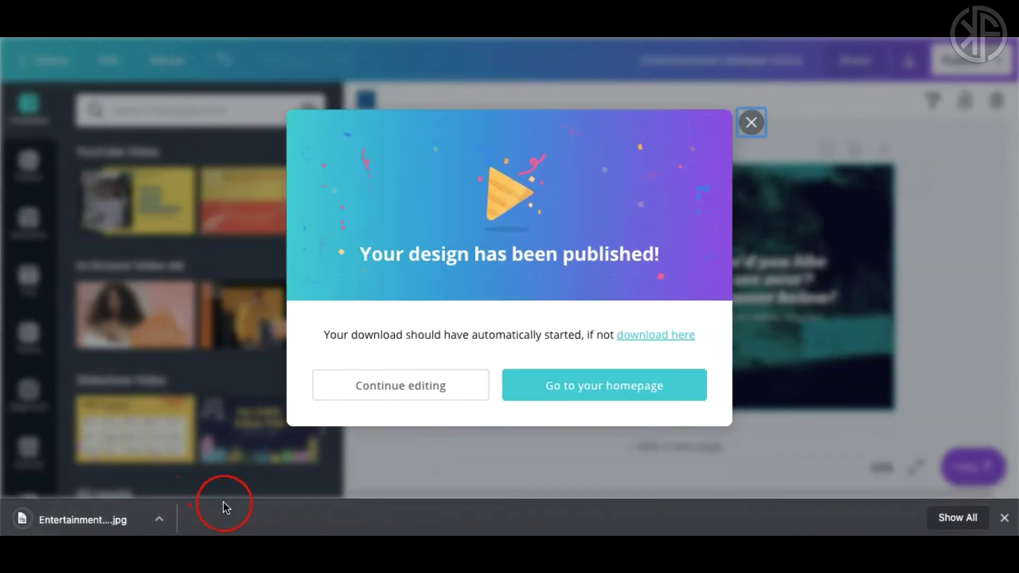
click(112, 525)
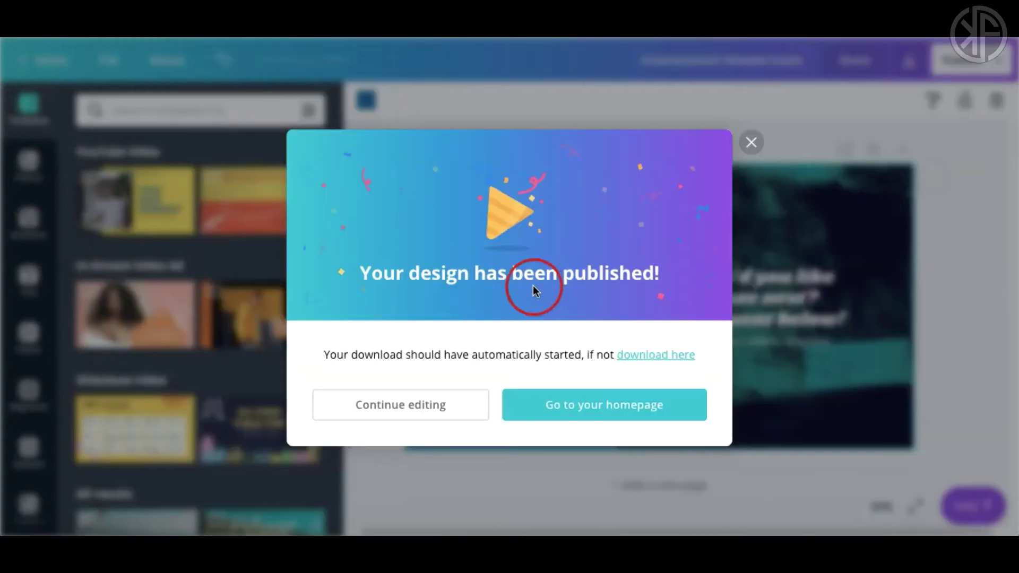
click(752, 147)
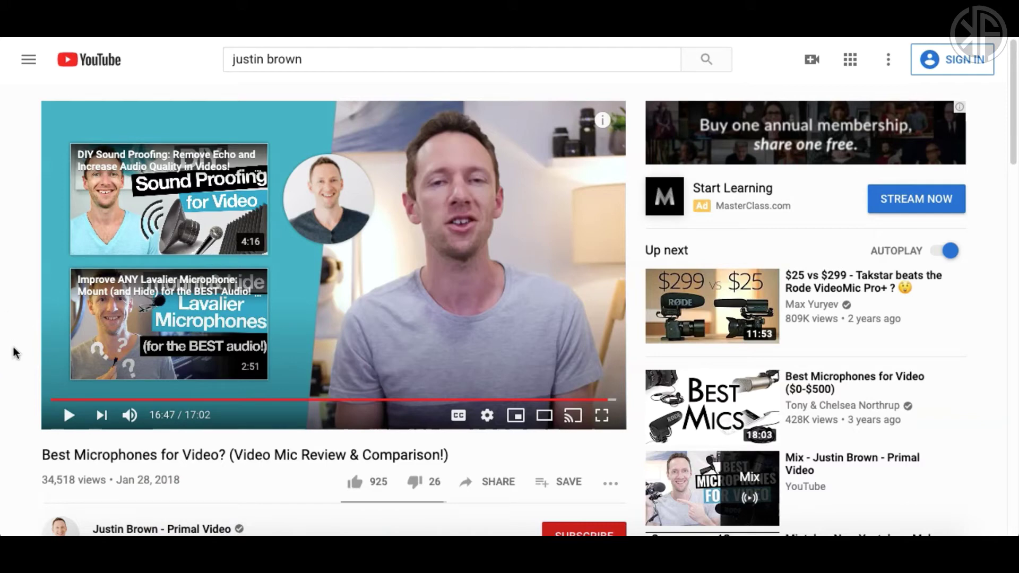
Screenshot the YouTube player's end screen, preview it in Markup, then close it
click(28, 276)
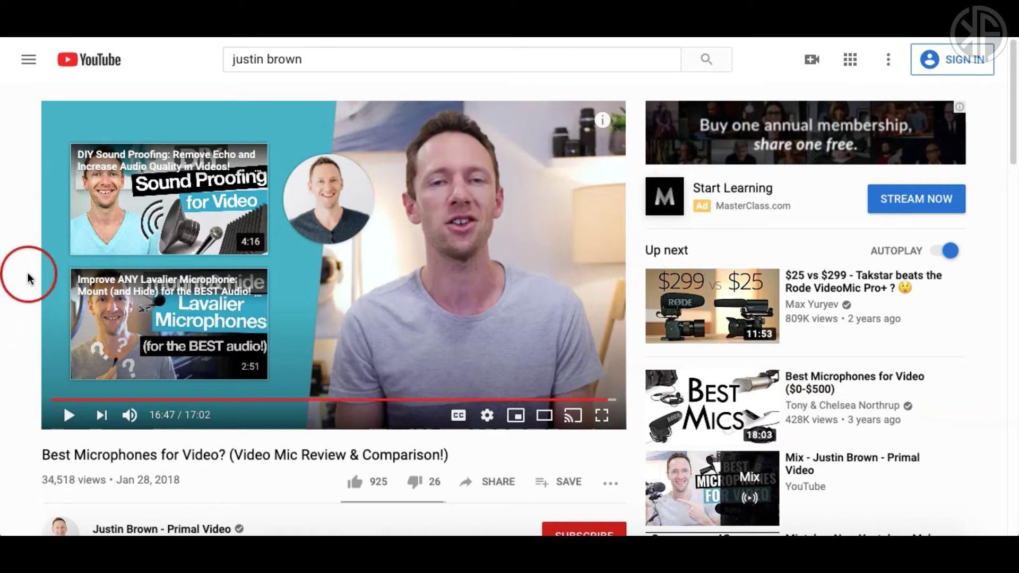
mouse_move(31, 223)
mouse_down()
mouse_move(23, 133)
mouse_move(25, 141)
mouse_up()
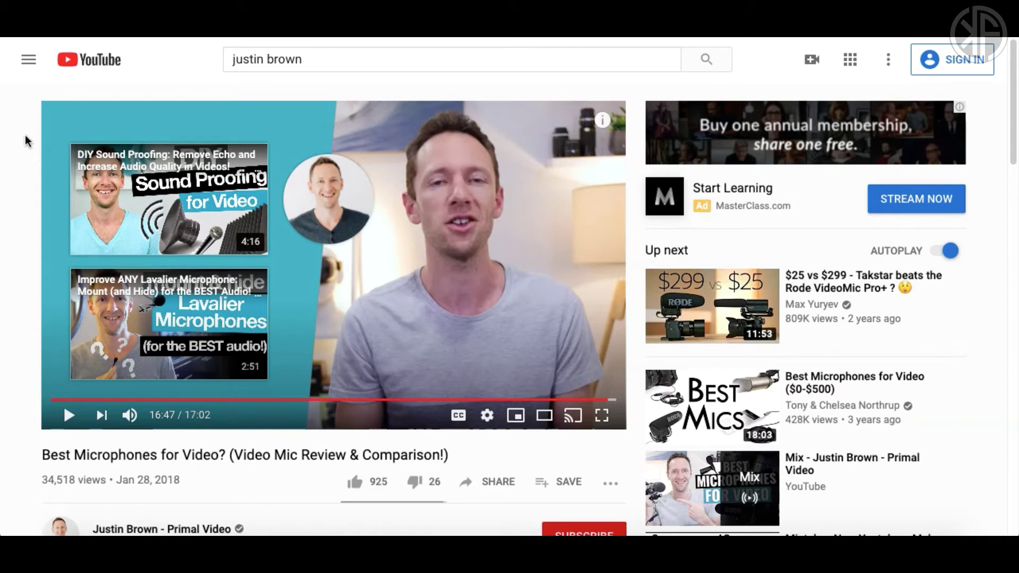
mouse_move(25, 141)
mouse_down()
mouse_move(477, 353)
mouse_move(602, 434)
mouse_move(627, 434)
mouse_up()
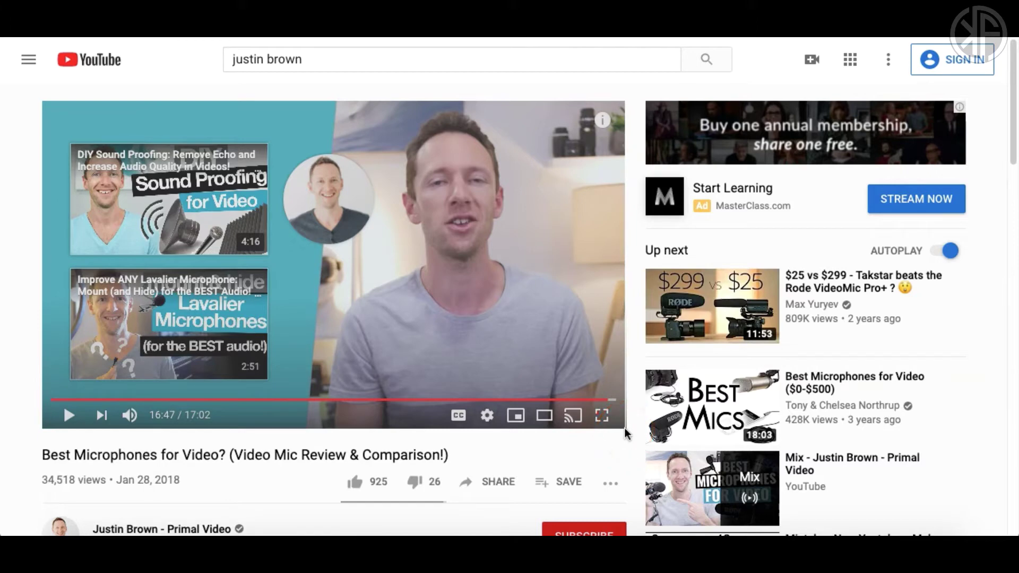
drag(629, 436, 637, 436)
click(928, 493)
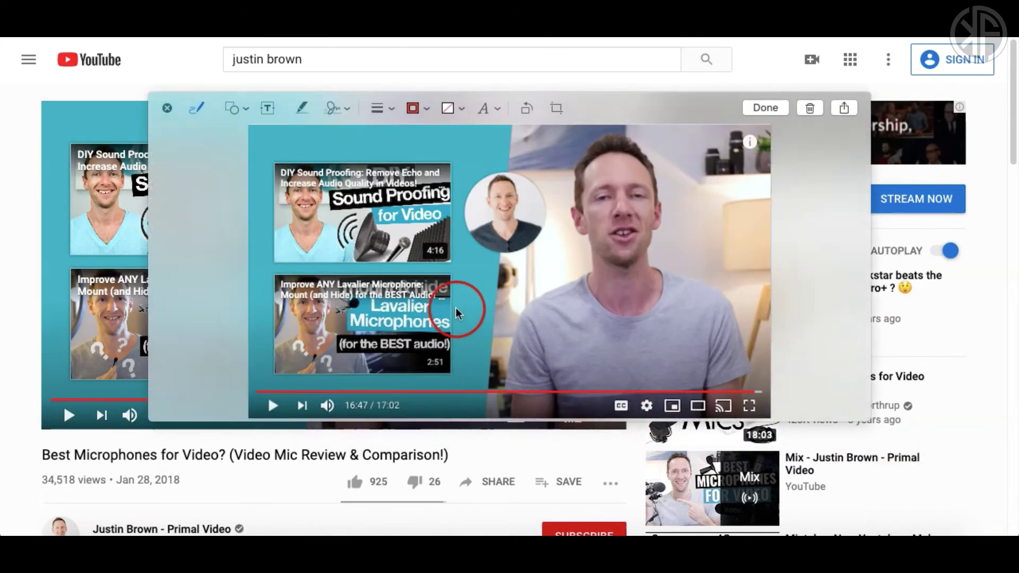
click(166, 108)
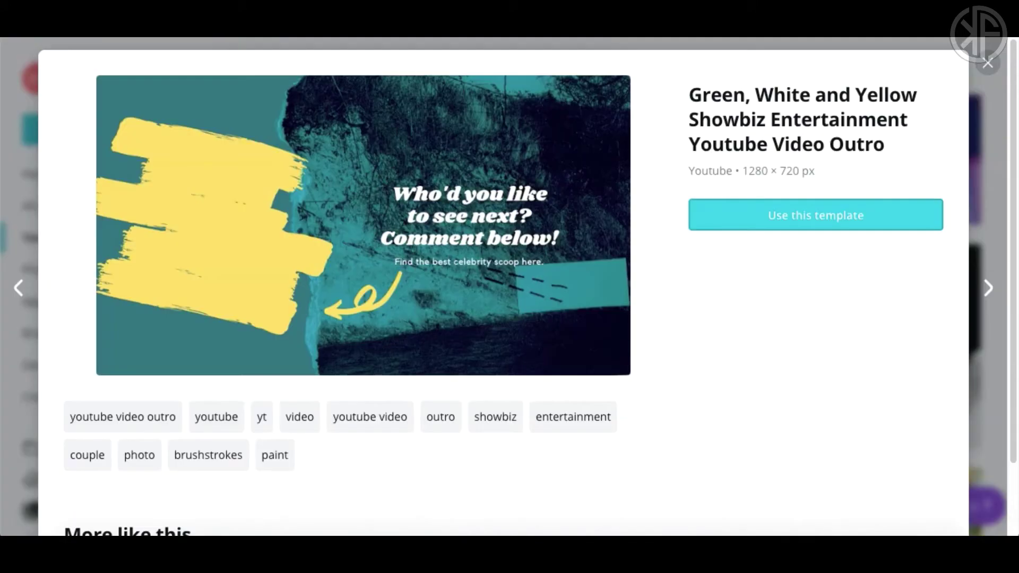
Close the template preview and create a blank YouTube Outro design
click(985, 63)
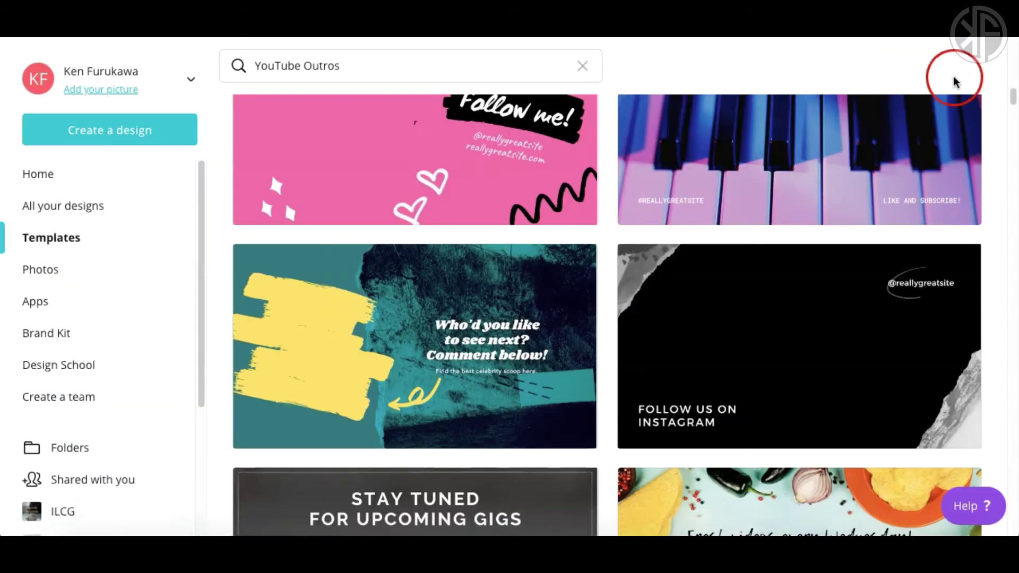
scroll(496, 213, up, 15)
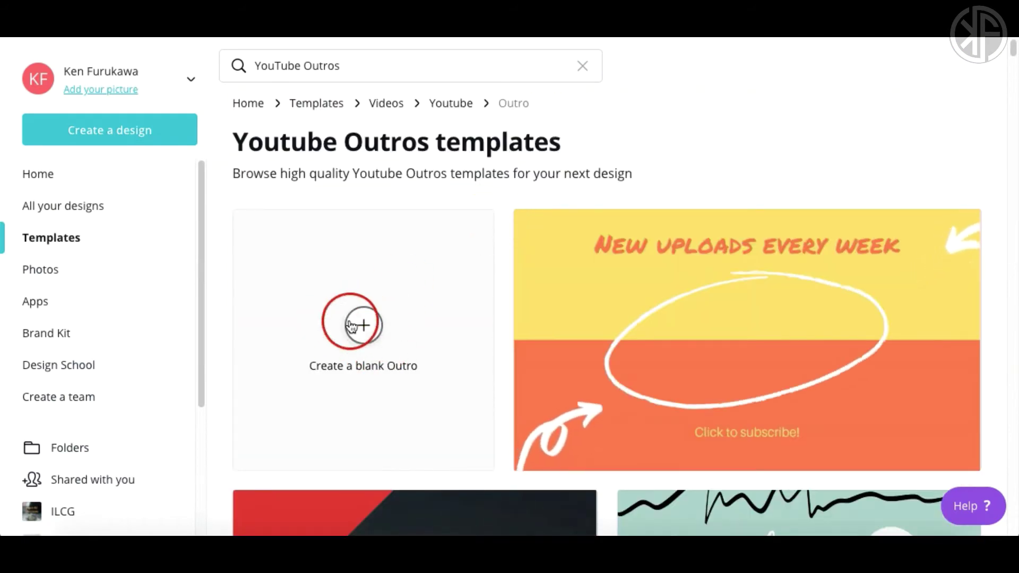
click(366, 326)
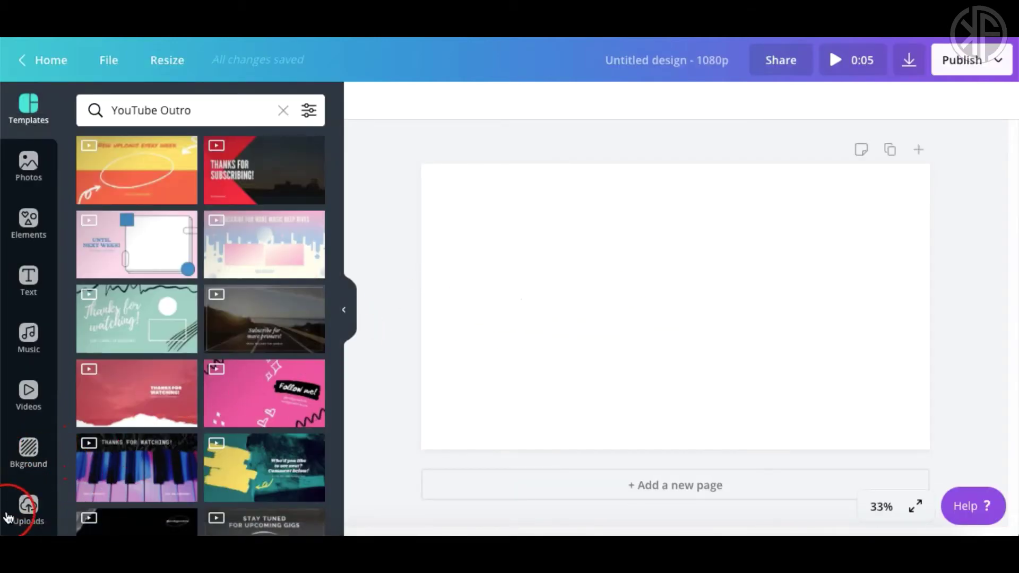
Upload today's end-screen screenshot from the computer and add it to the page
click(13, 525)
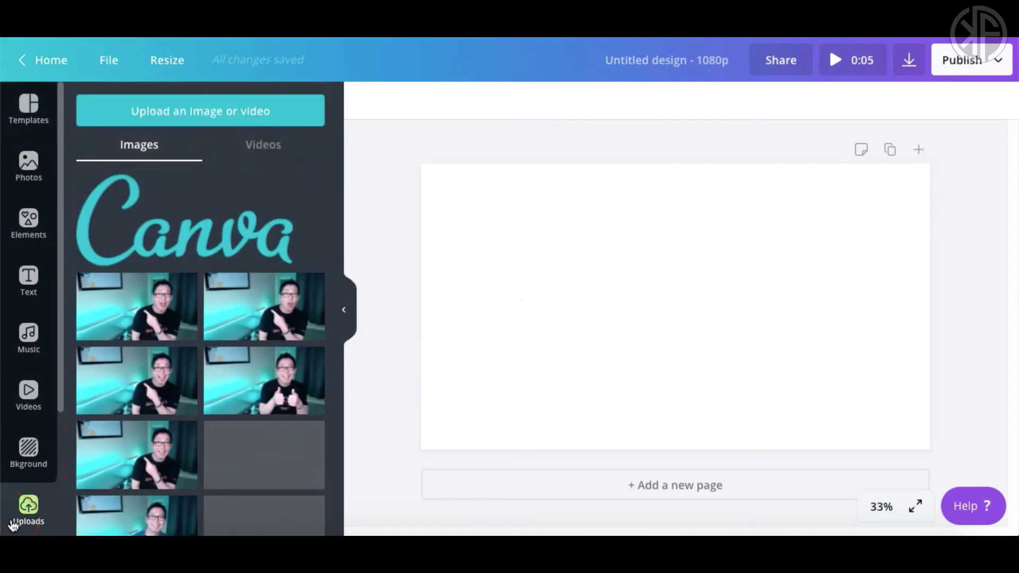
click(201, 111)
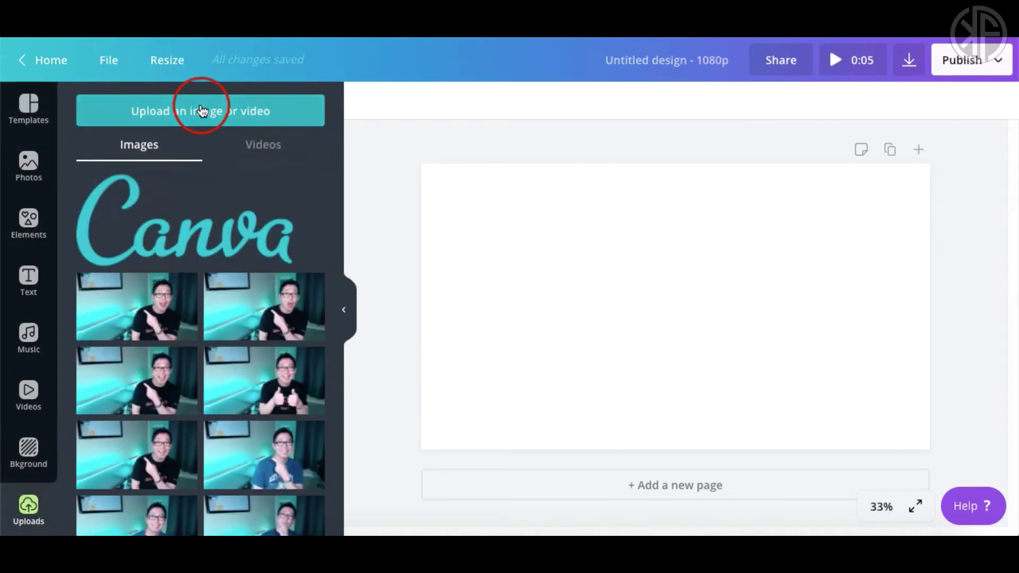
click(280, 101)
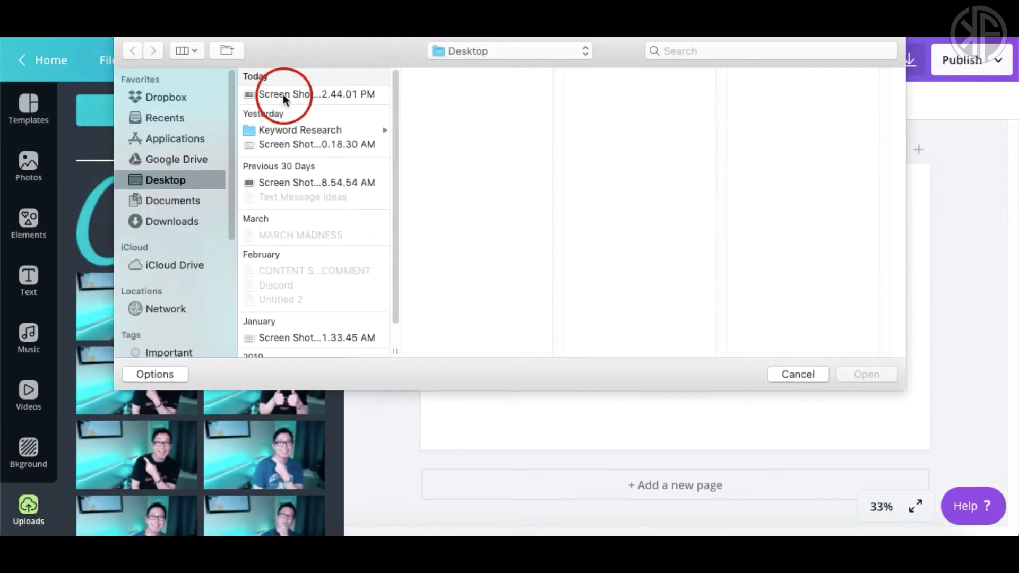
click(868, 377)
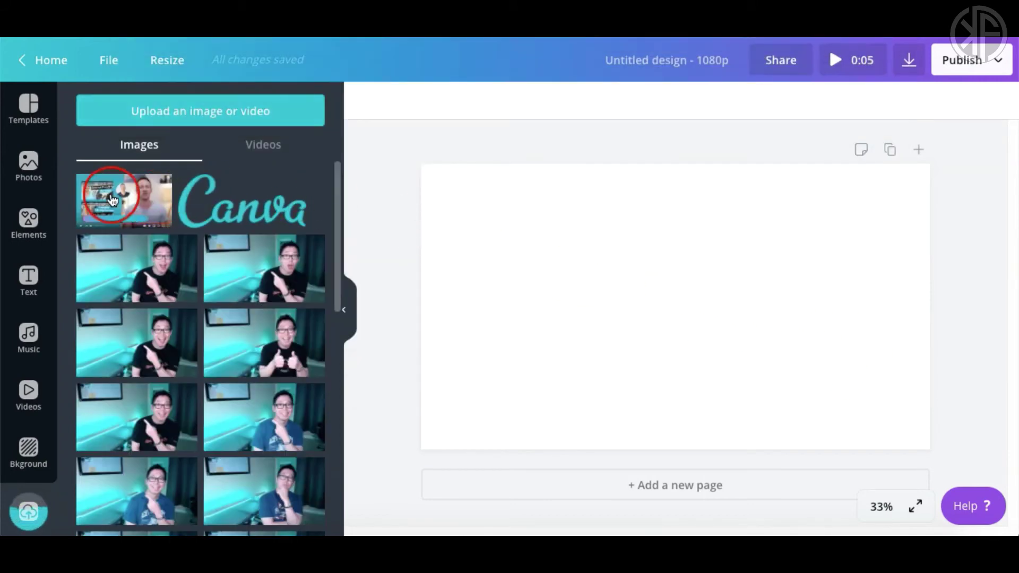
click(112, 199)
Move the screenshot to the top-left corner and enlarge it to fill the page
drag(660, 296, 564, 244)
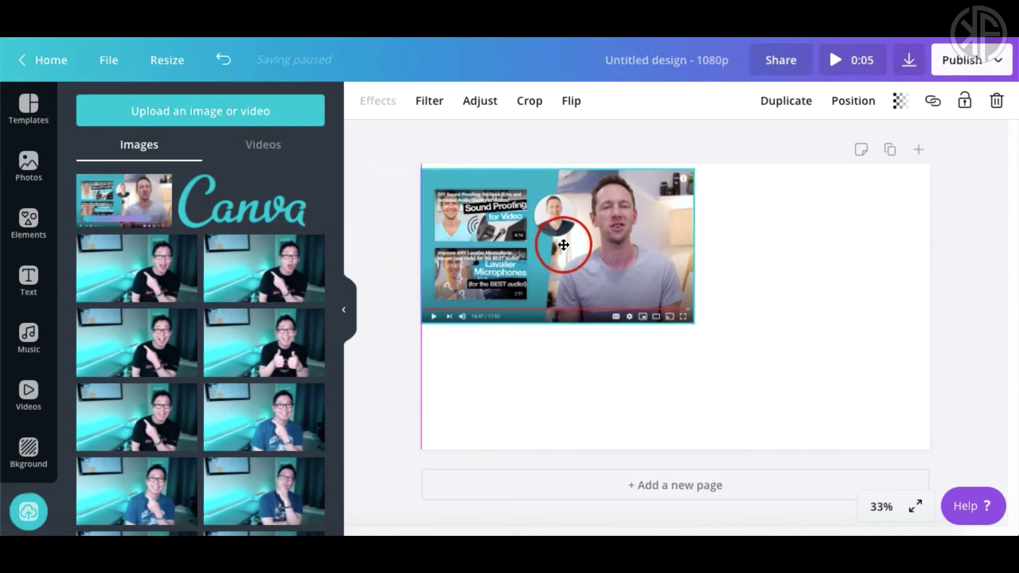
drag(695, 329, 929, 451)
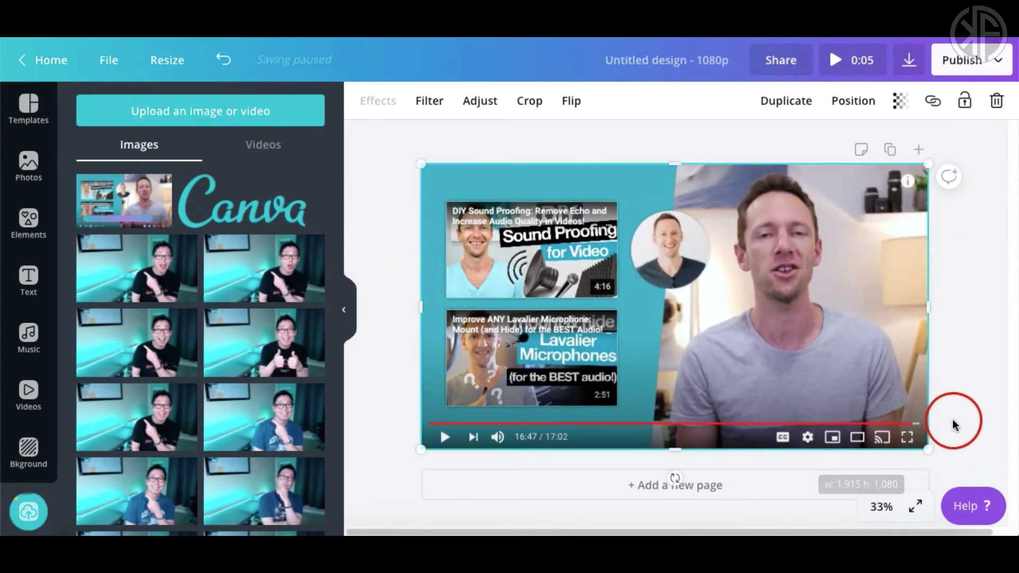
click(954, 425)
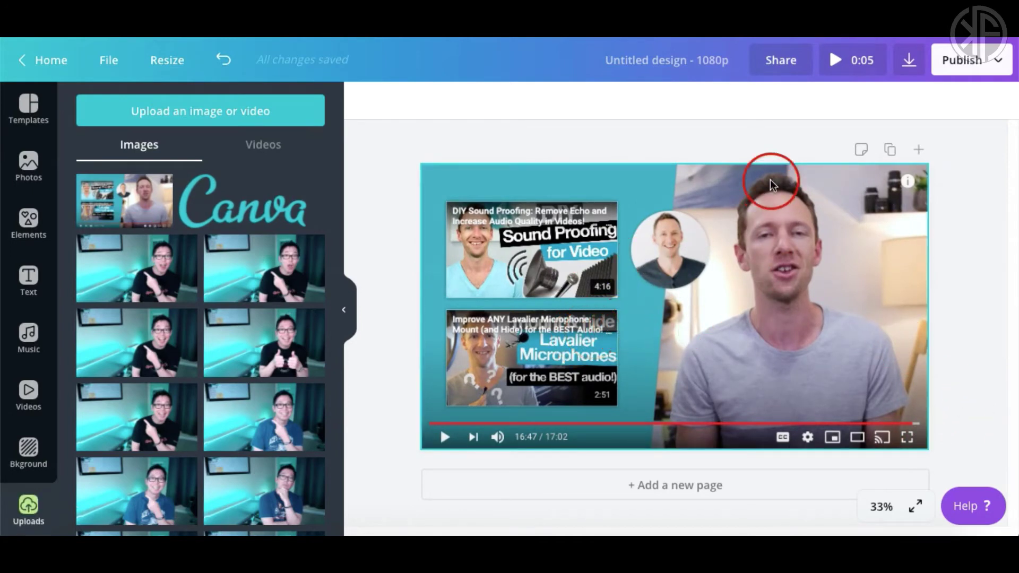
Lower the end-screen screenshot's transparency to 50, then deselect it
click(846, 244)
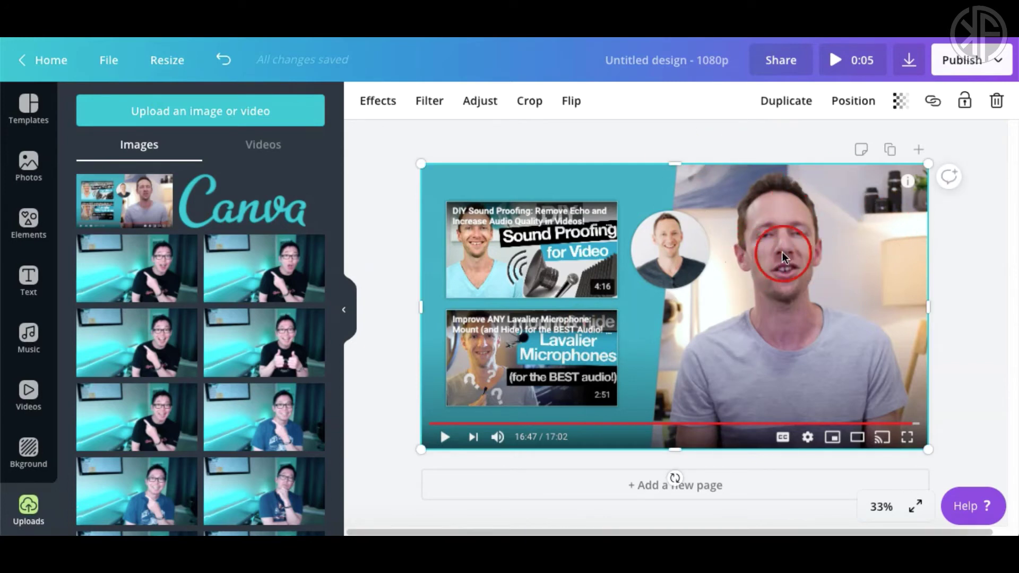
click(901, 102)
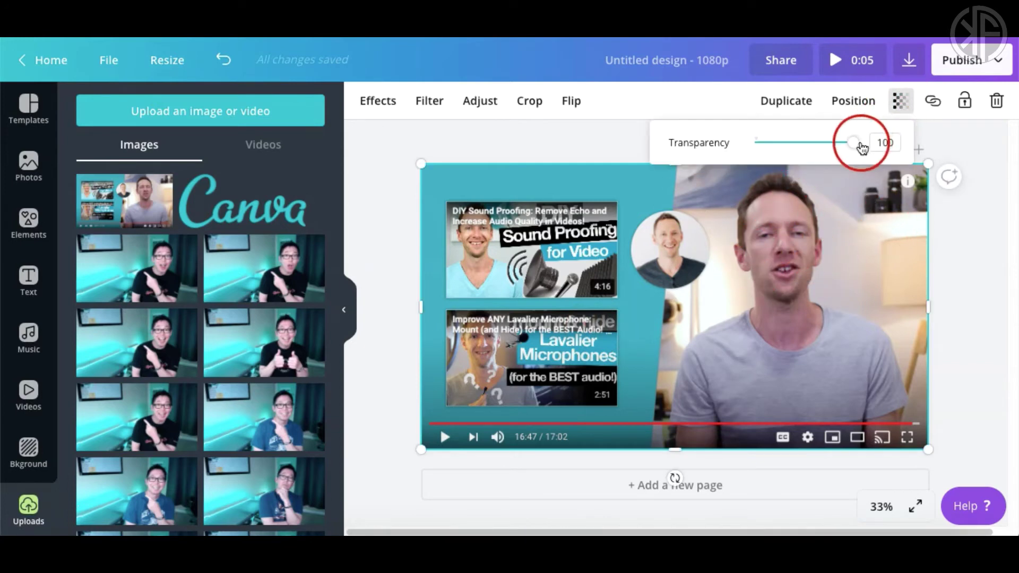
drag(855, 144, 802, 142)
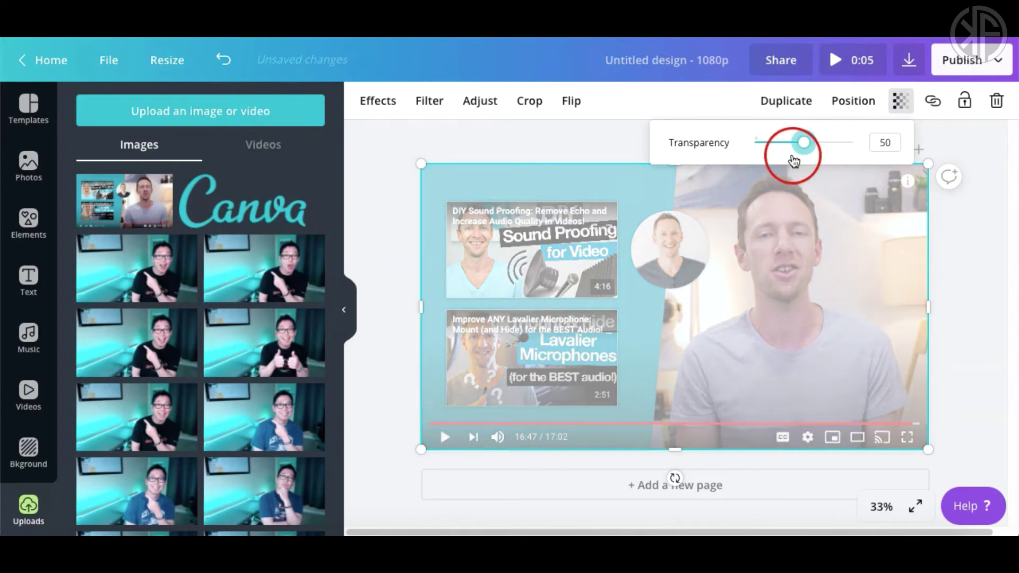
click(569, 133)
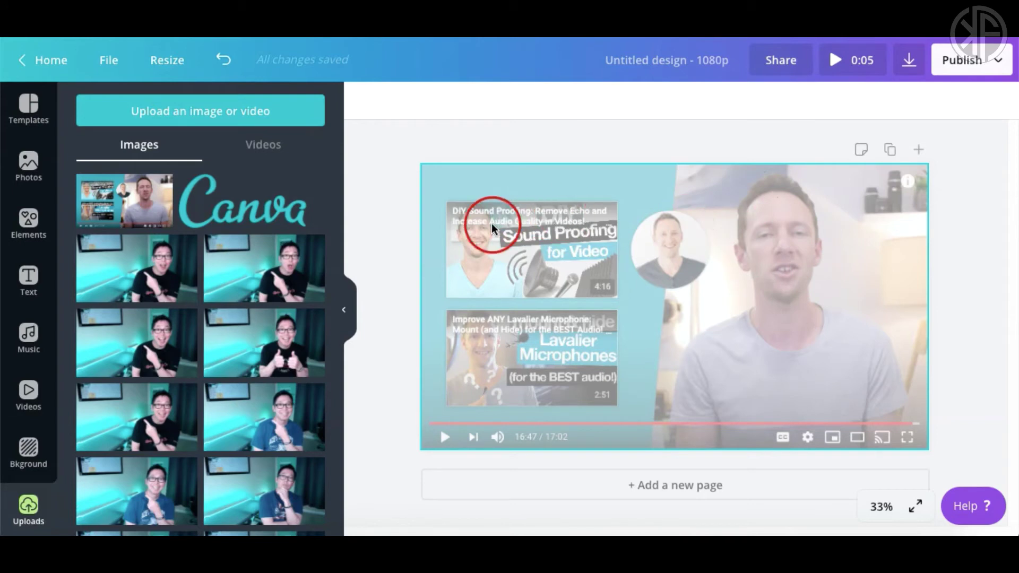
click(369, 175)
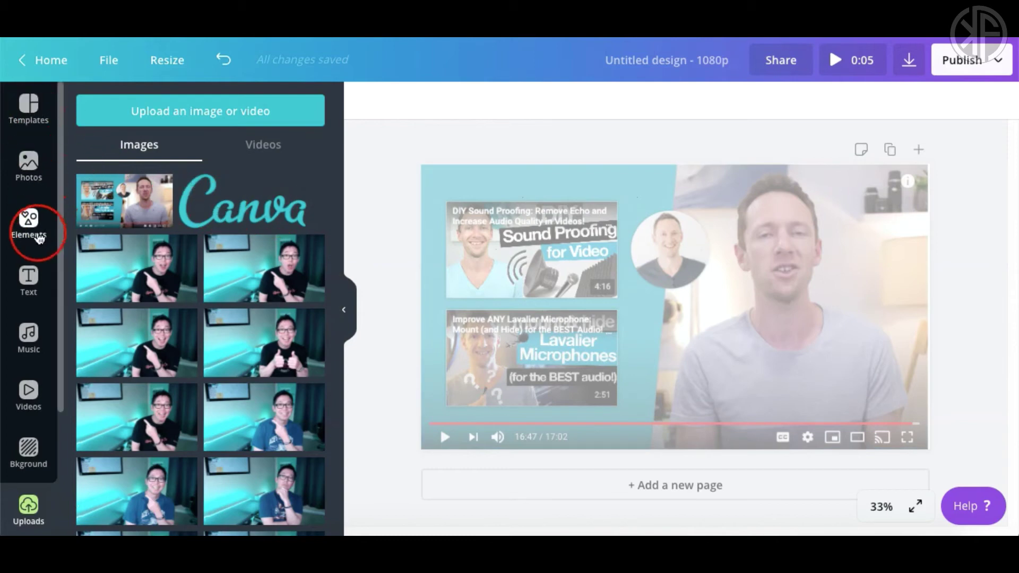
Add a grey square from Elements and size it over the top video thumbnail
click(29, 219)
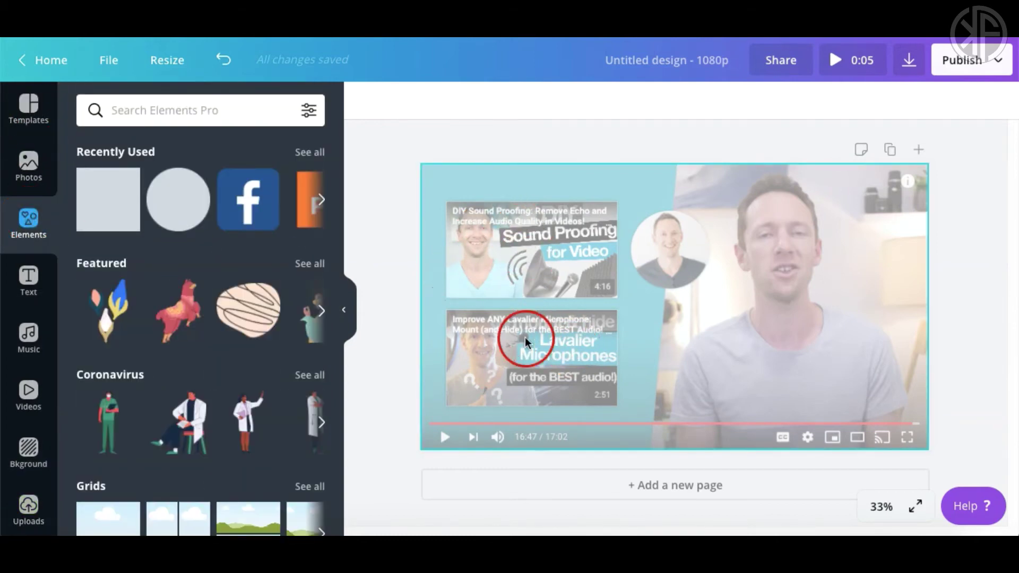
click(106, 200)
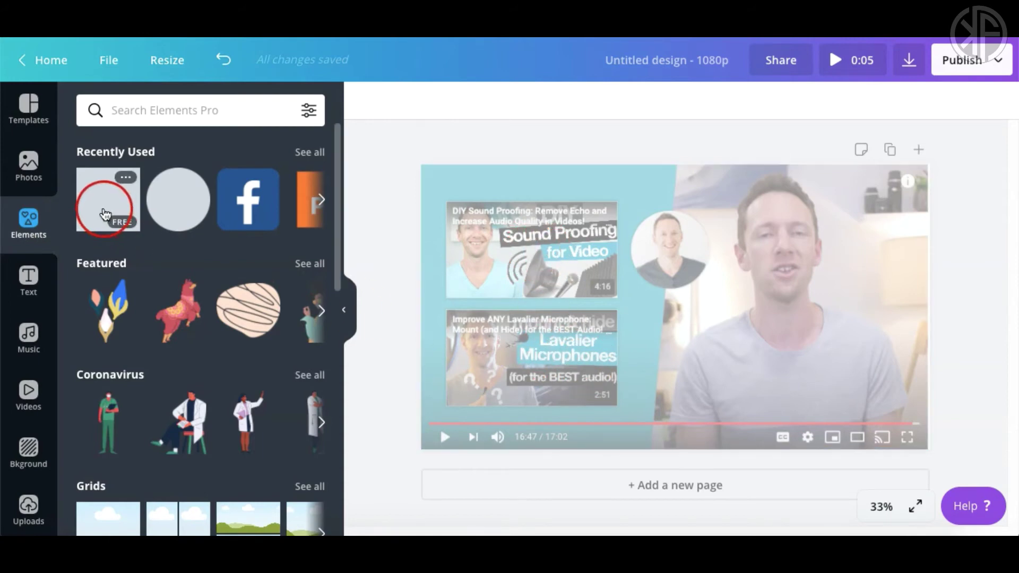
drag(639, 289, 496, 264)
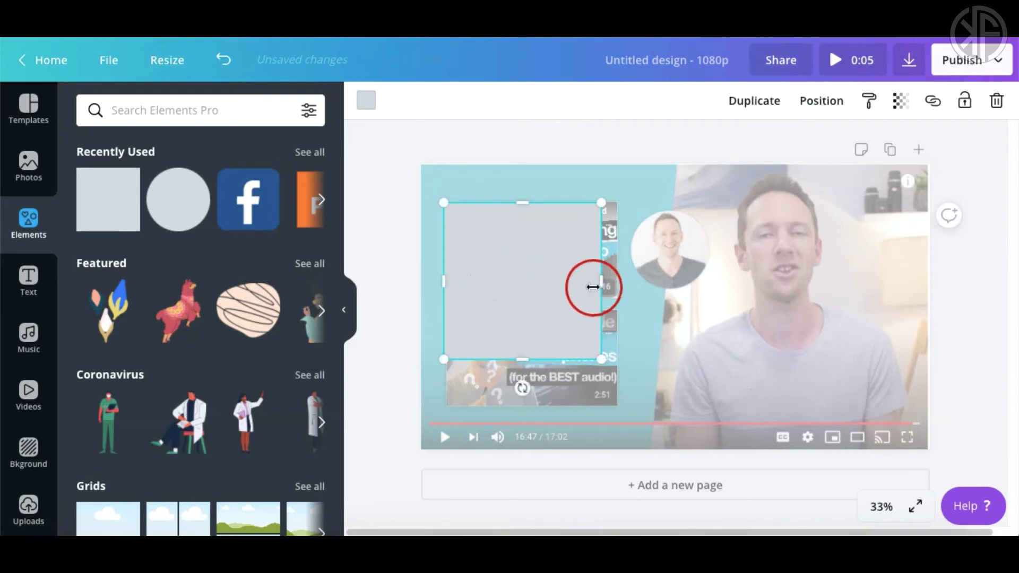
drag(601, 280, 614, 280)
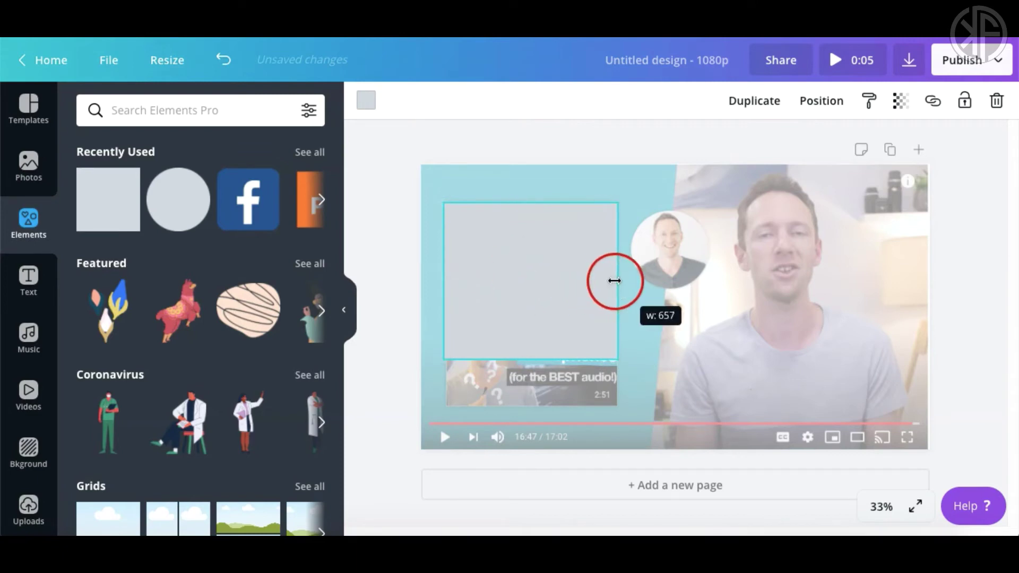
drag(537, 359, 530, 298)
drag(443, 250, 444, 250)
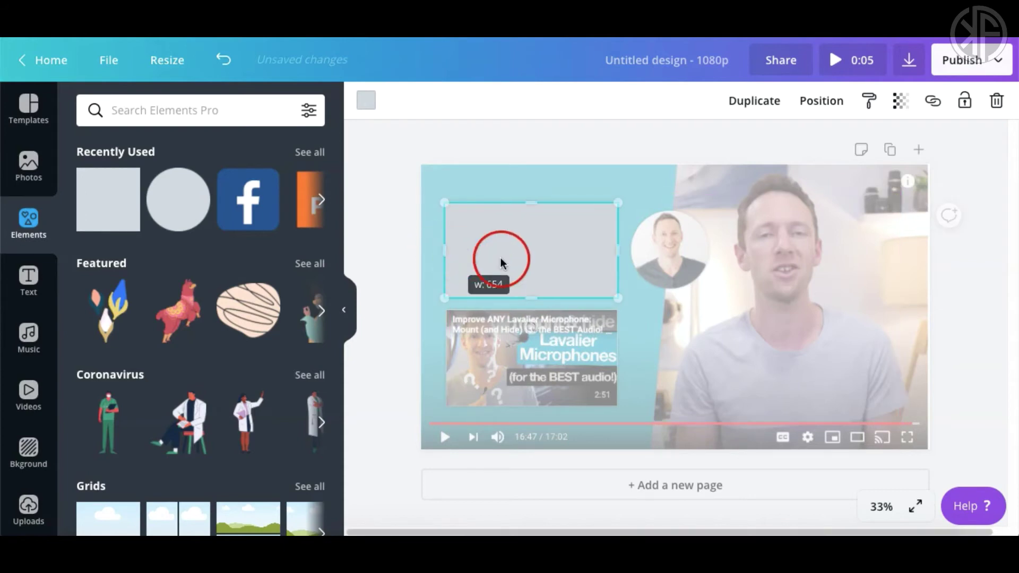
Copy and paste the grey box, placing the duplicate over the lower video thumbnail
right_click(561, 256)
click(586, 276)
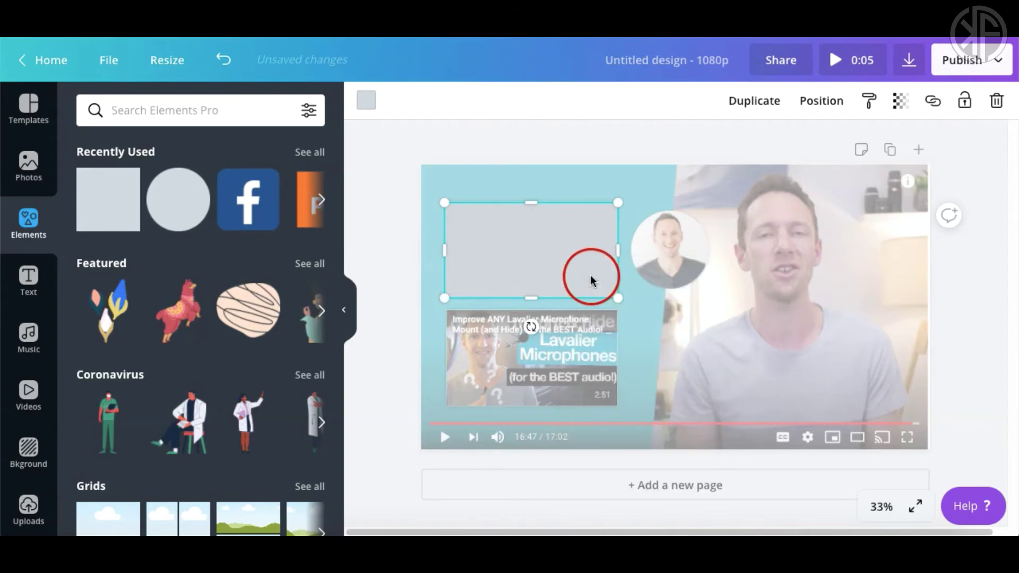
right_click(569, 273)
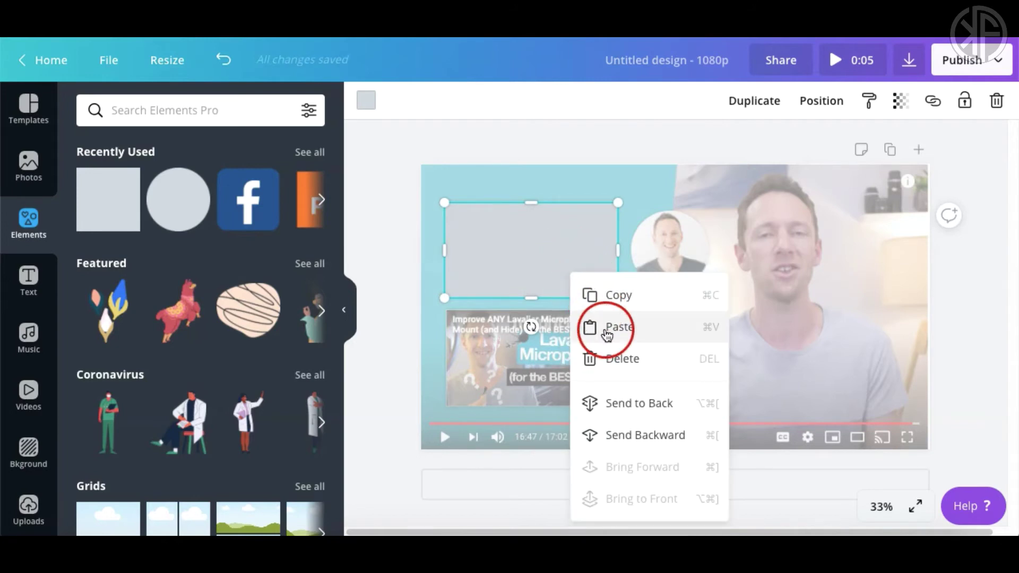
click(605, 328)
click(315, 111)
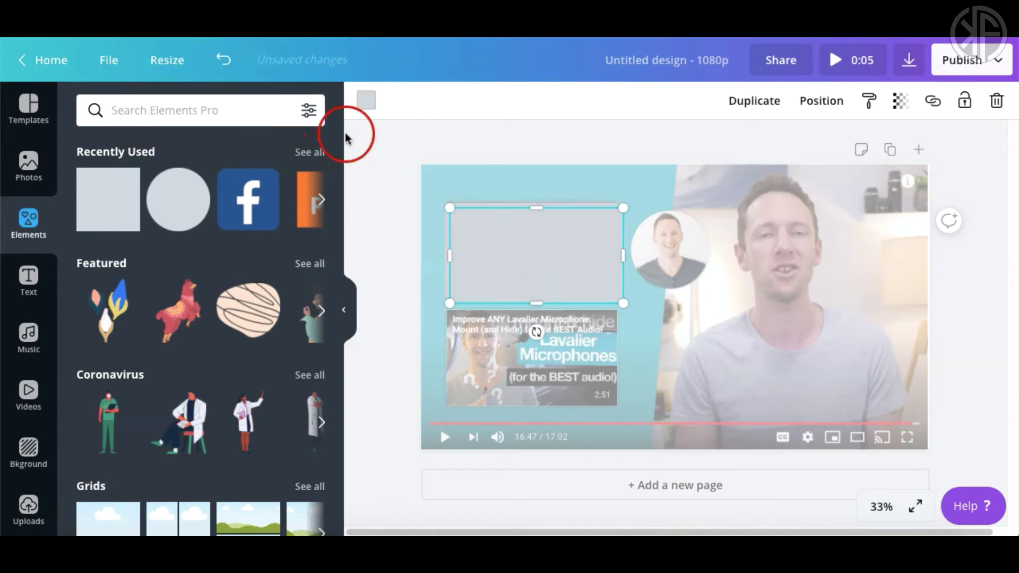
drag(534, 298, 528, 364)
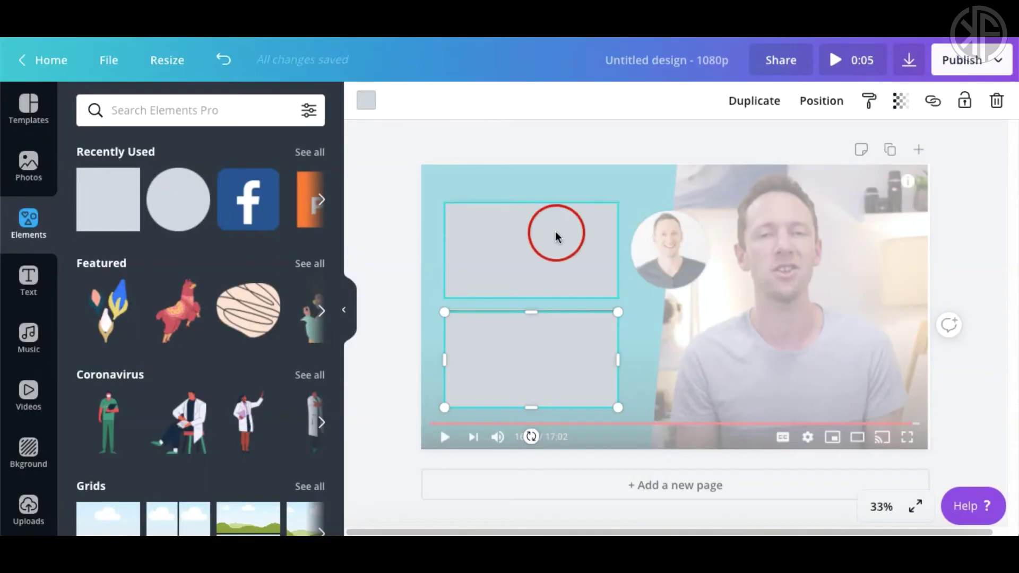
click(552, 232)
Fill both the upper and lower video boxes with solid black
click(364, 105)
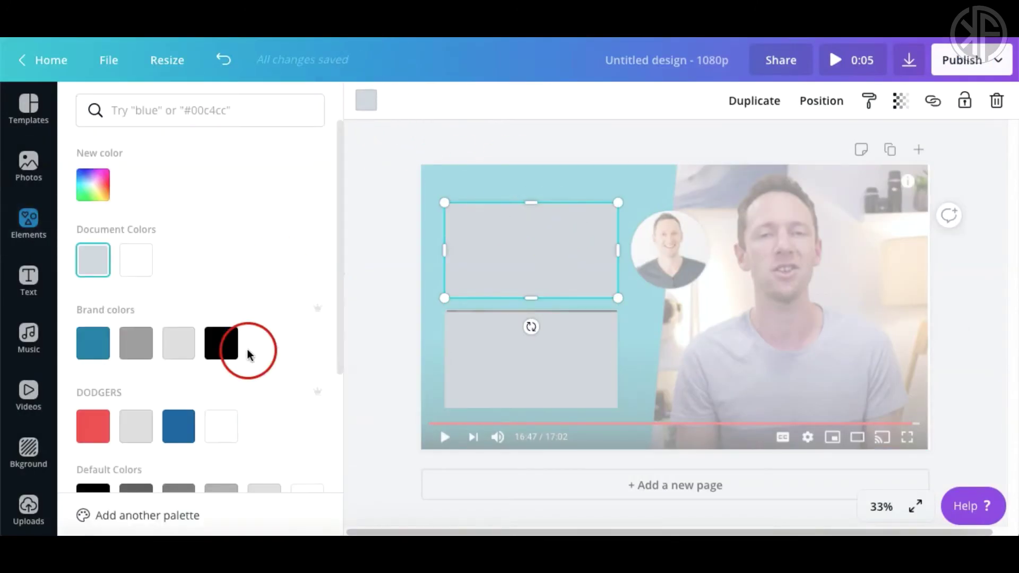
click(226, 344)
click(487, 375)
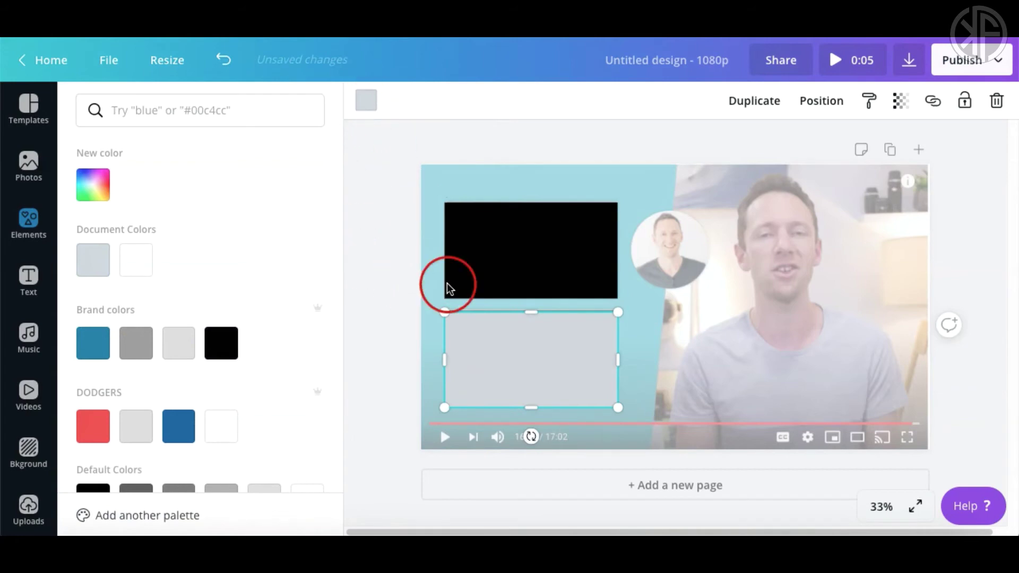
click(363, 102)
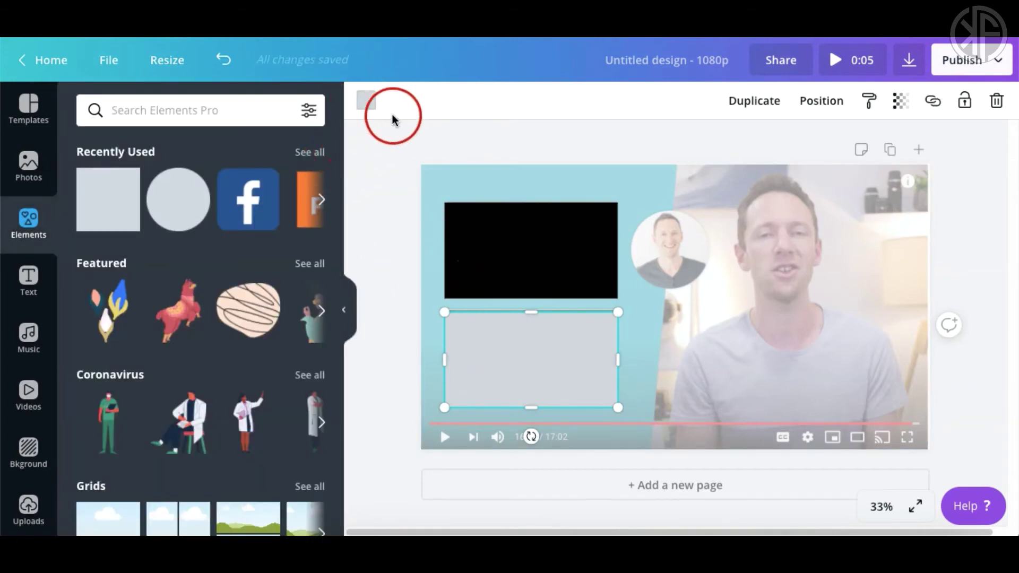
click(365, 101)
click(92, 260)
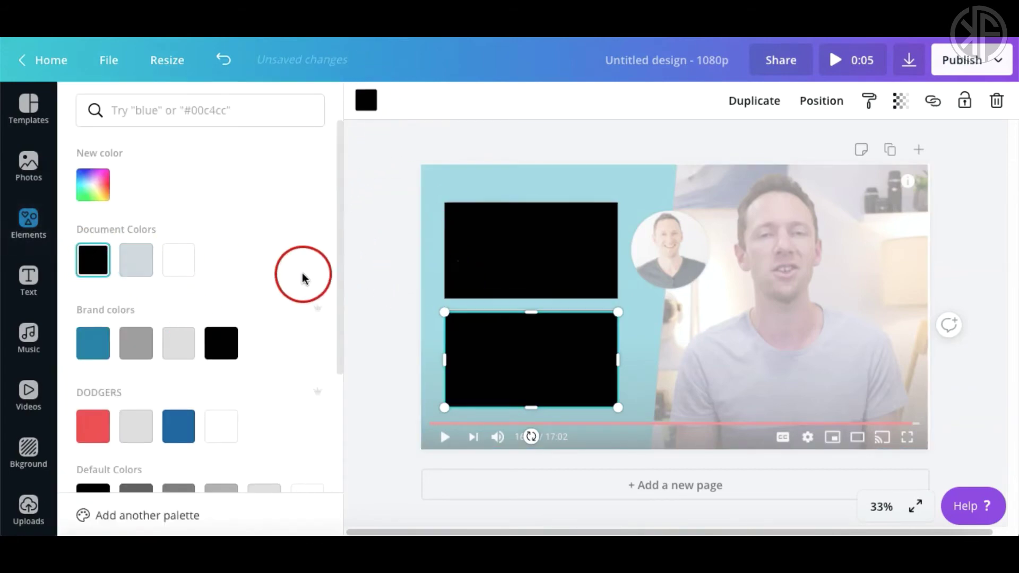
click(388, 252)
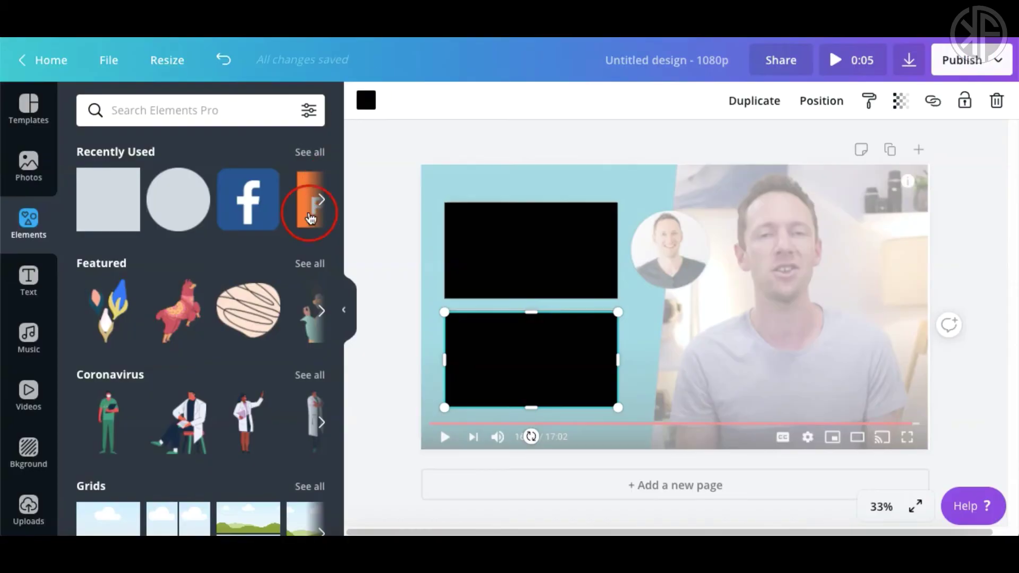
Add a grey circle, shrink it over the round profile photo and fill it black
click(176, 195)
drag(712, 291, 783, 269)
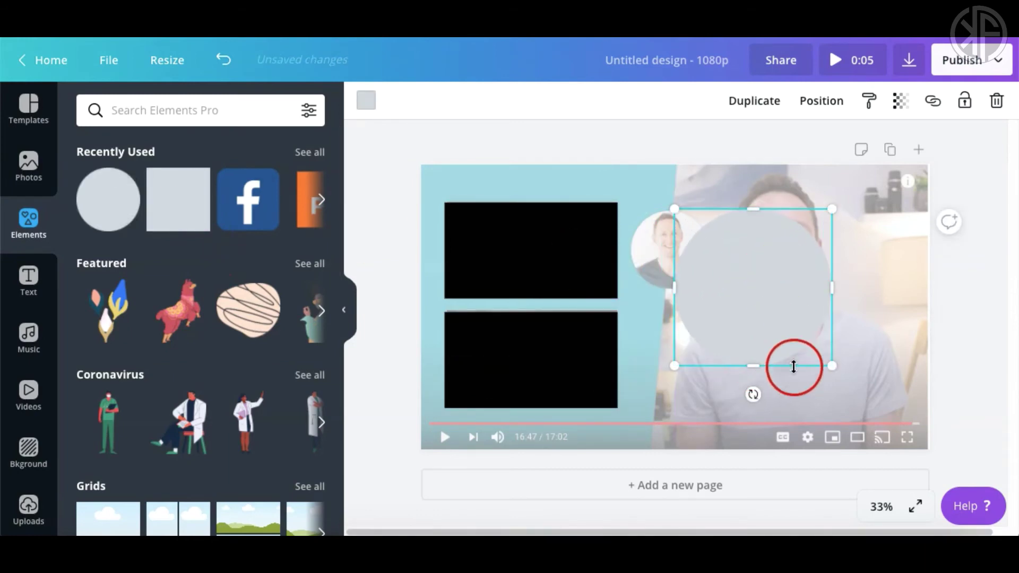
drag(832, 365, 727, 310)
drag(712, 261, 667, 257)
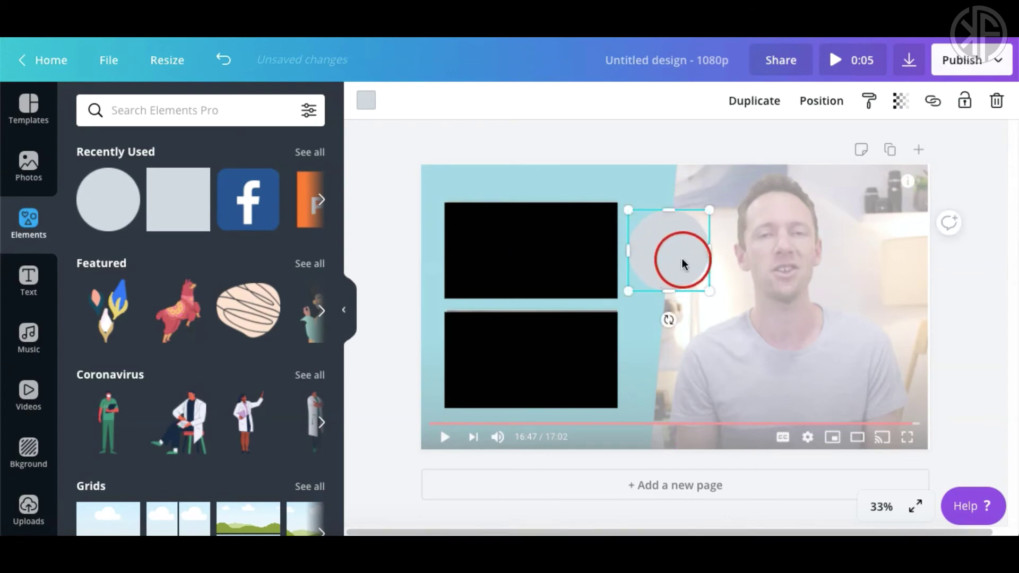
click(366, 100)
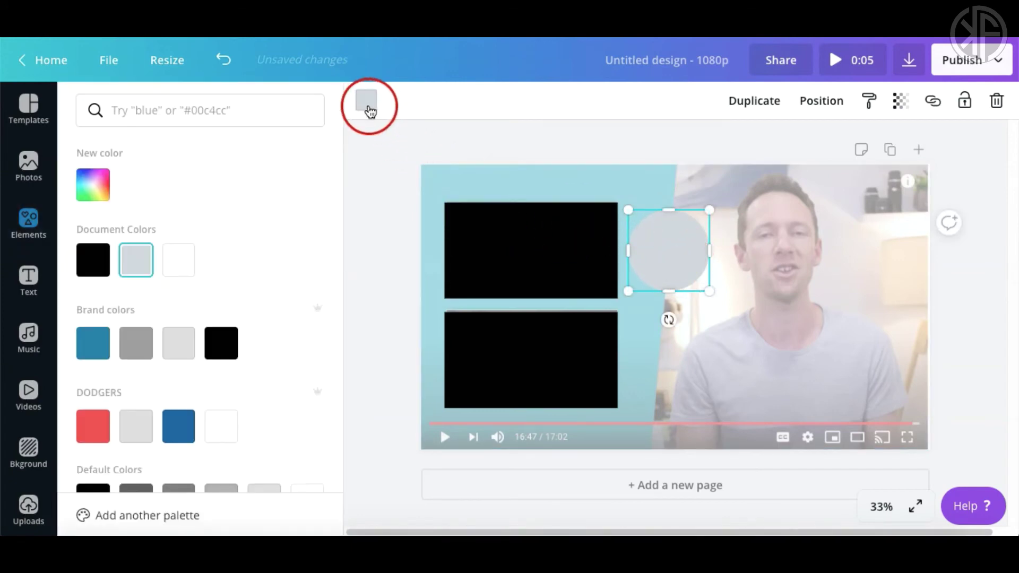
click(93, 260)
click(387, 180)
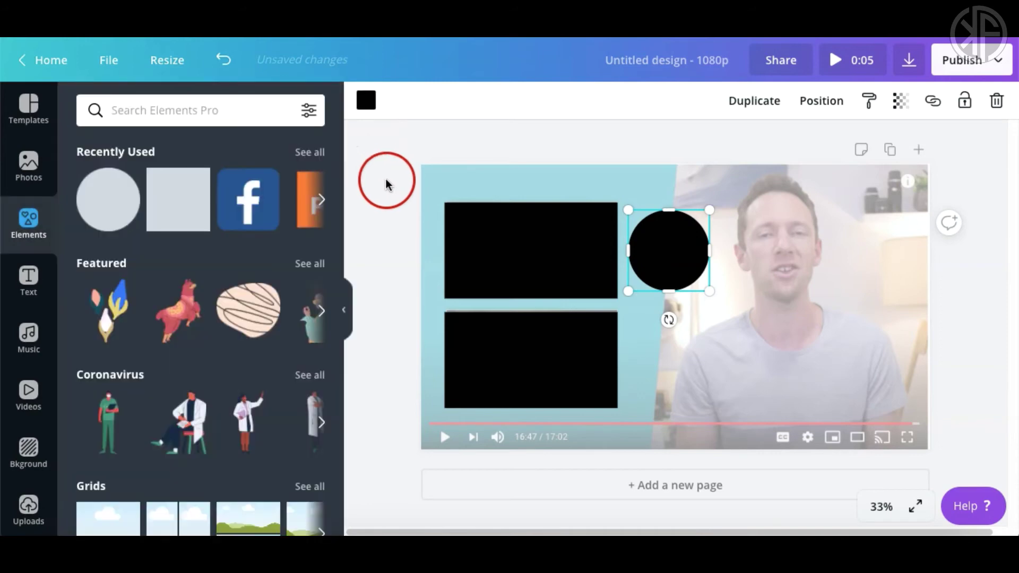
click(586, 147)
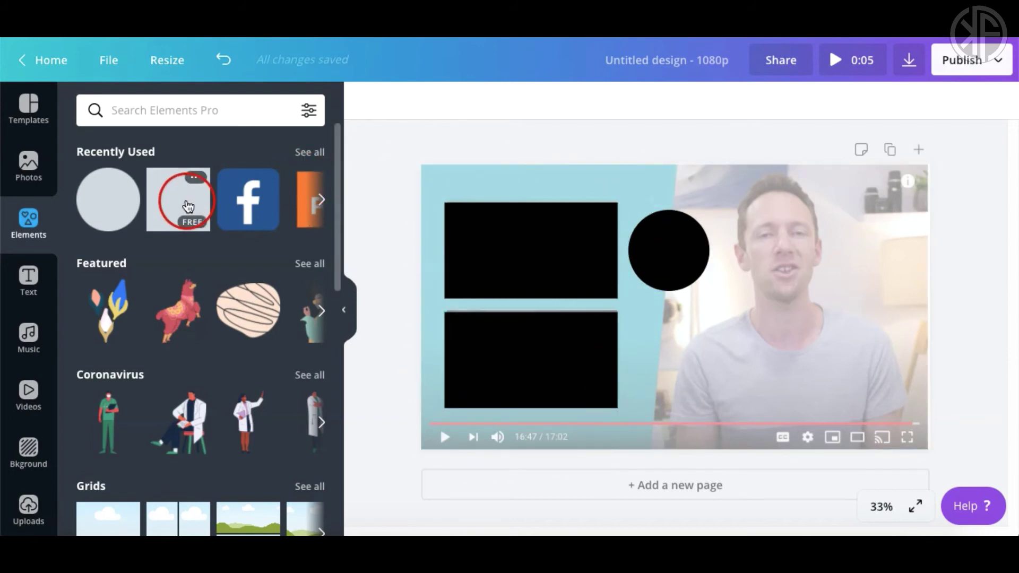
Add a square, enlarge it over the page's left side and tilt it about 5°
click(188, 206)
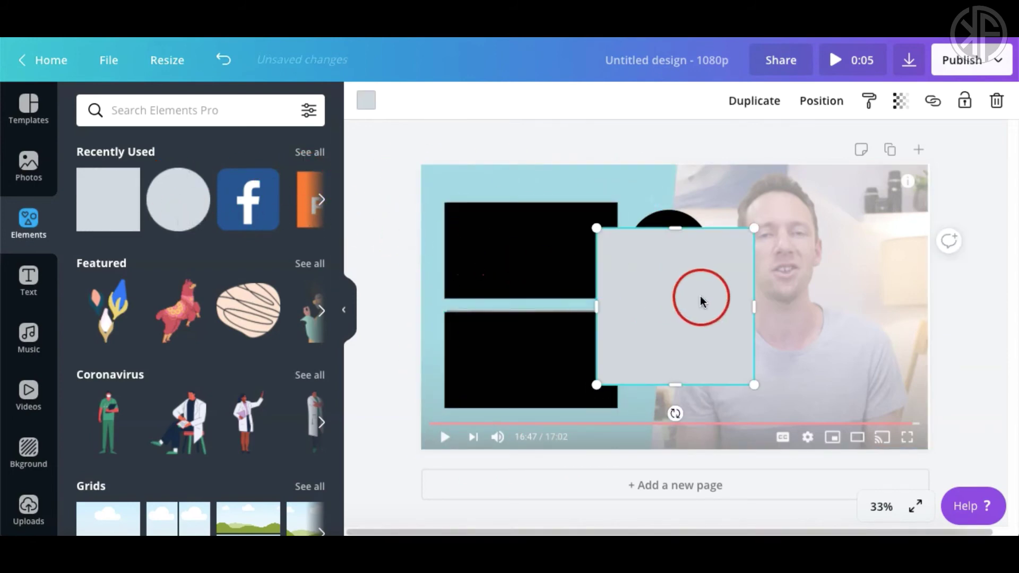
drag(701, 301, 477, 191)
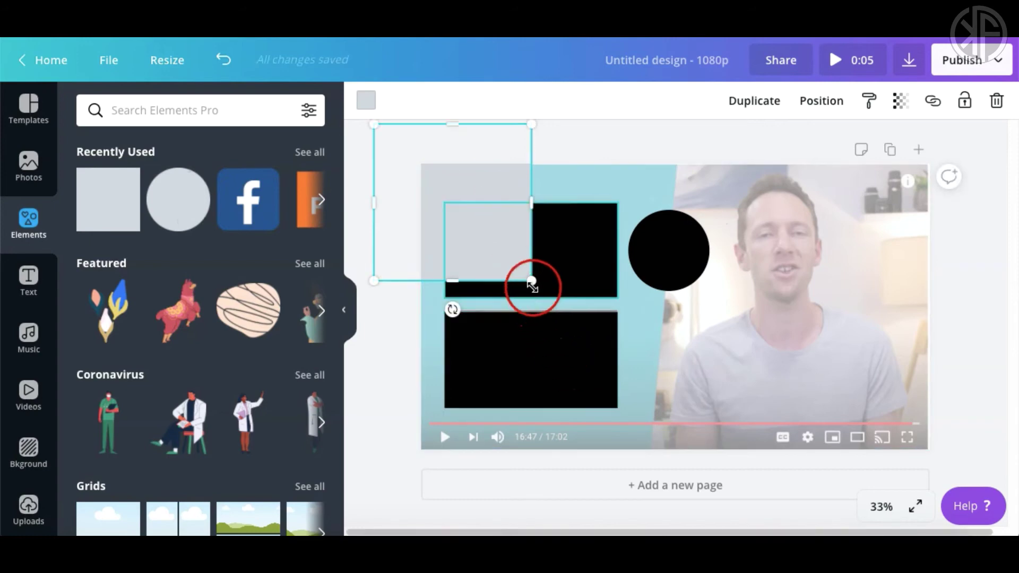
drag(531, 281, 695, 500)
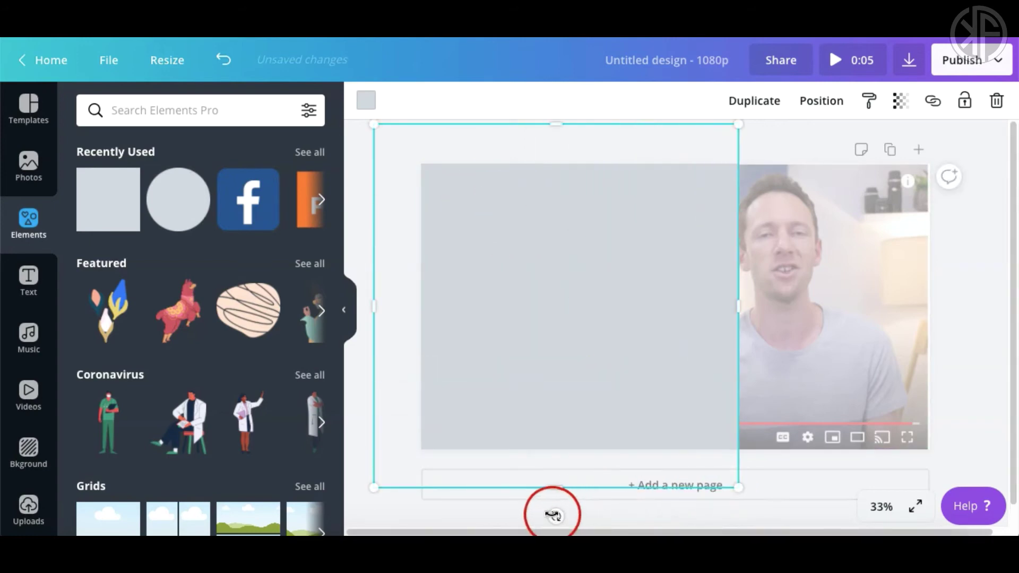
drag(555, 516, 538, 517)
drag(619, 387, 564, 387)
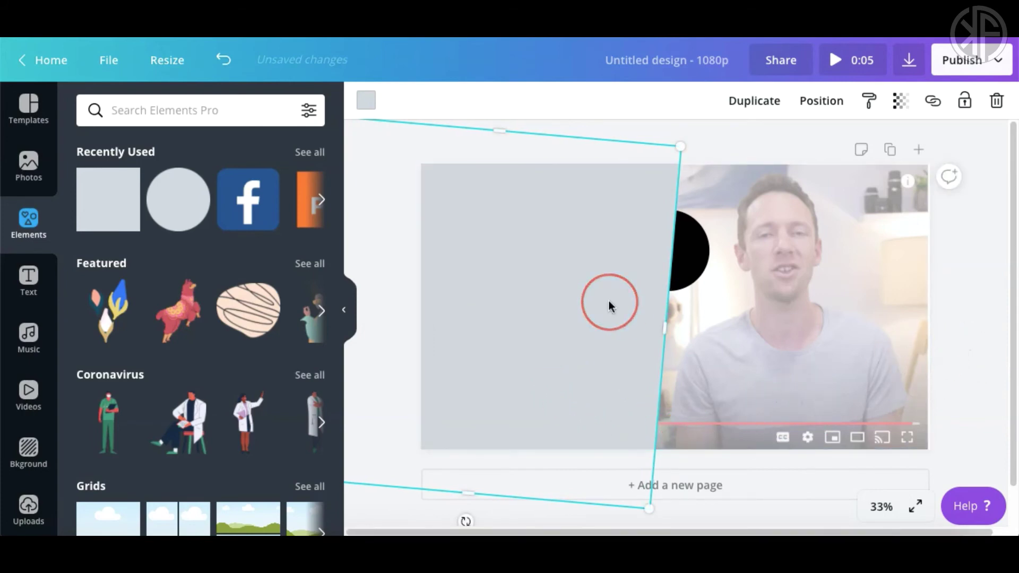
Fill the tilted panel with the red DODGERS swatch
click(366, 101)
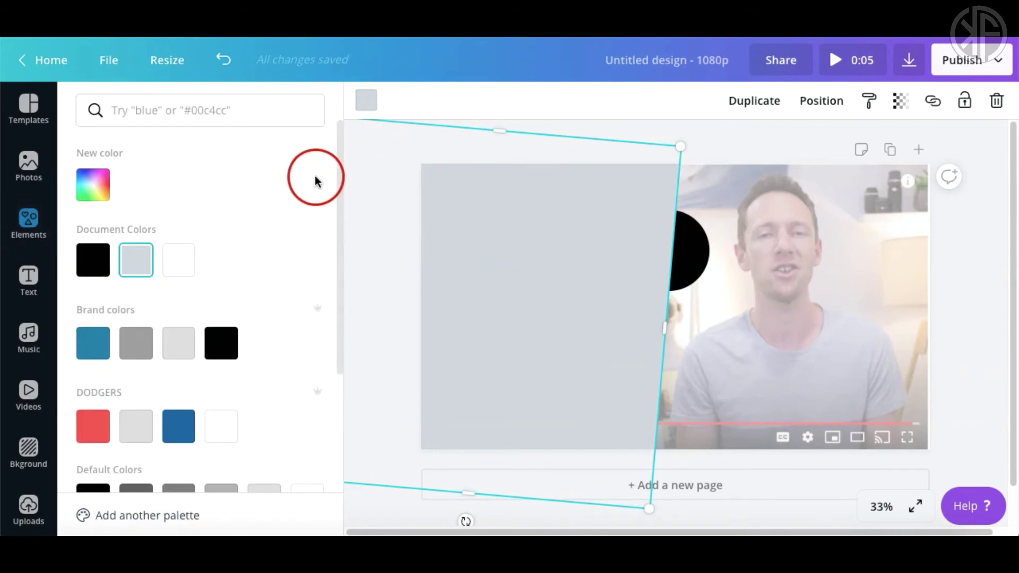
click(93, 426)
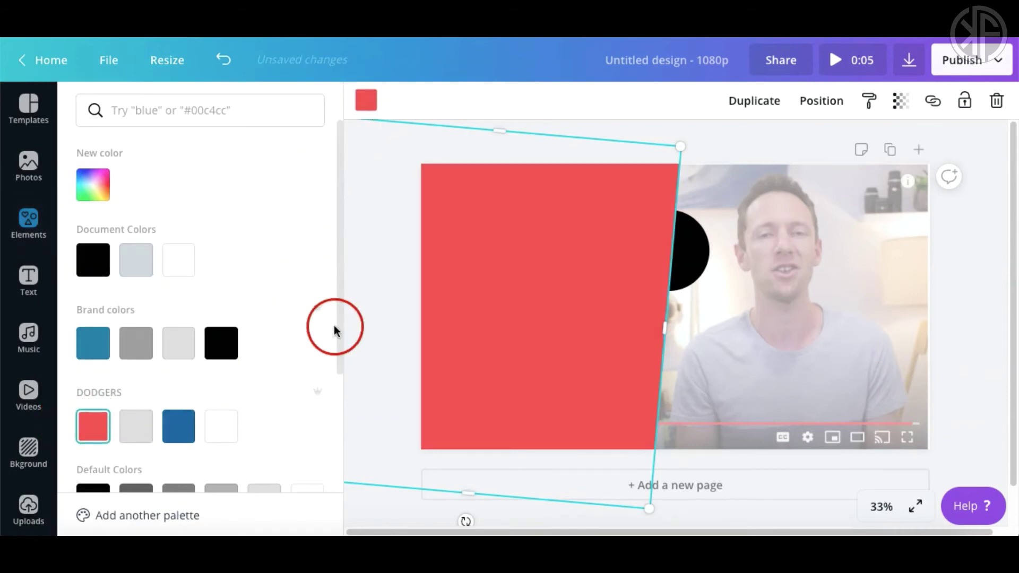
click(974, 287)
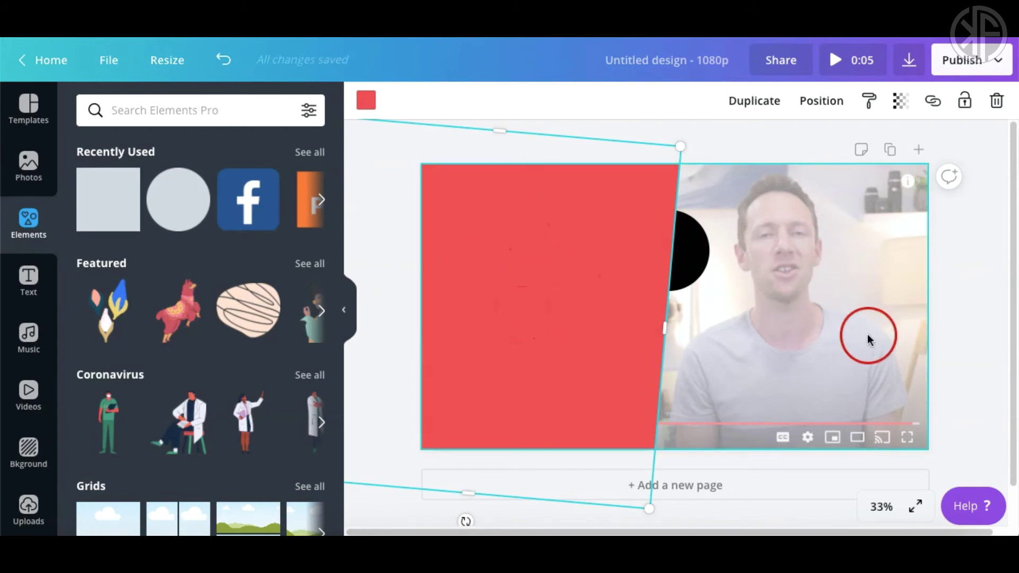
click(824, 278)
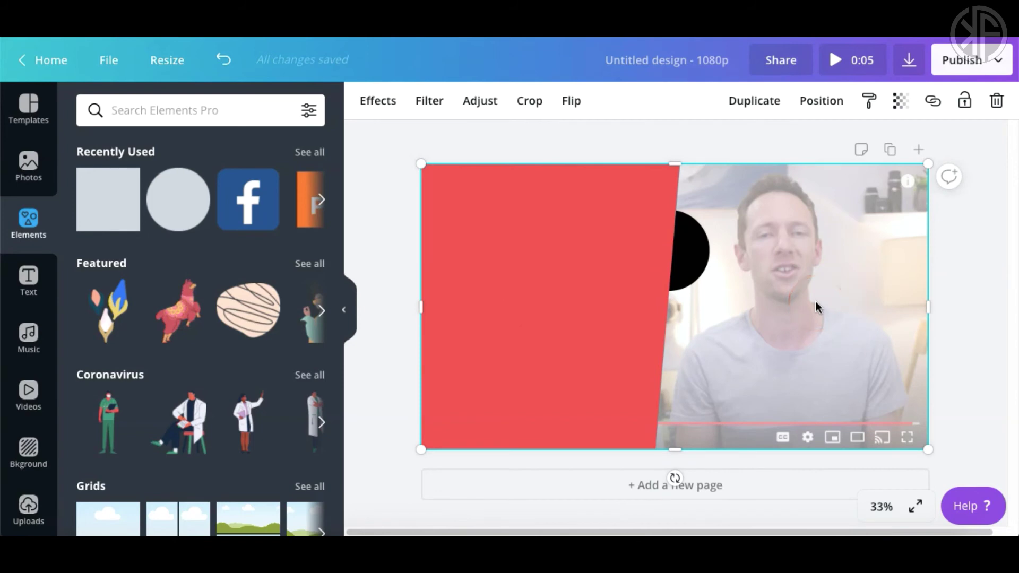
Delete the screenshot background and send the red panel to the back behind the black shapes
key(Delete)
click(556, 236)
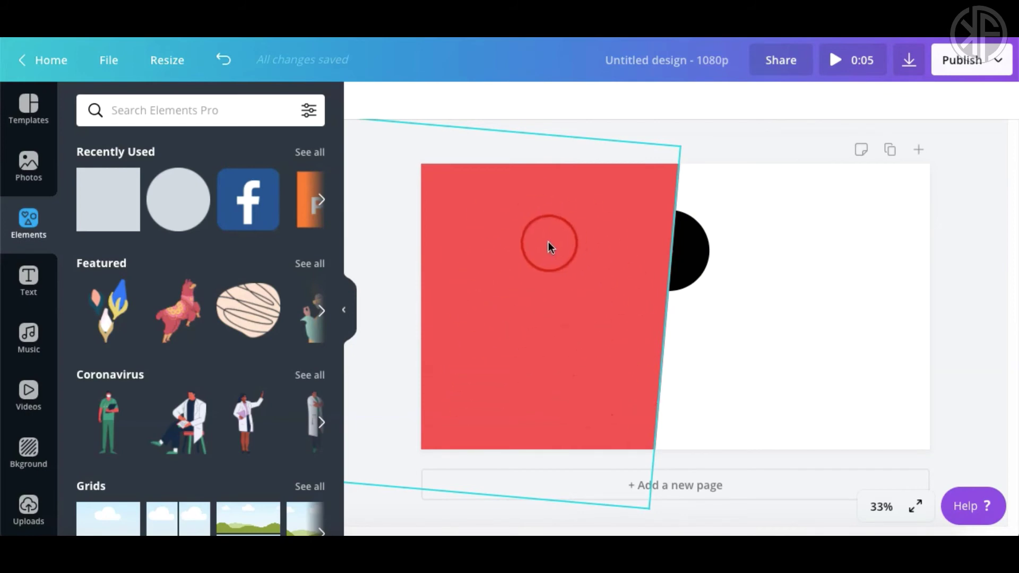
click(590, 231)
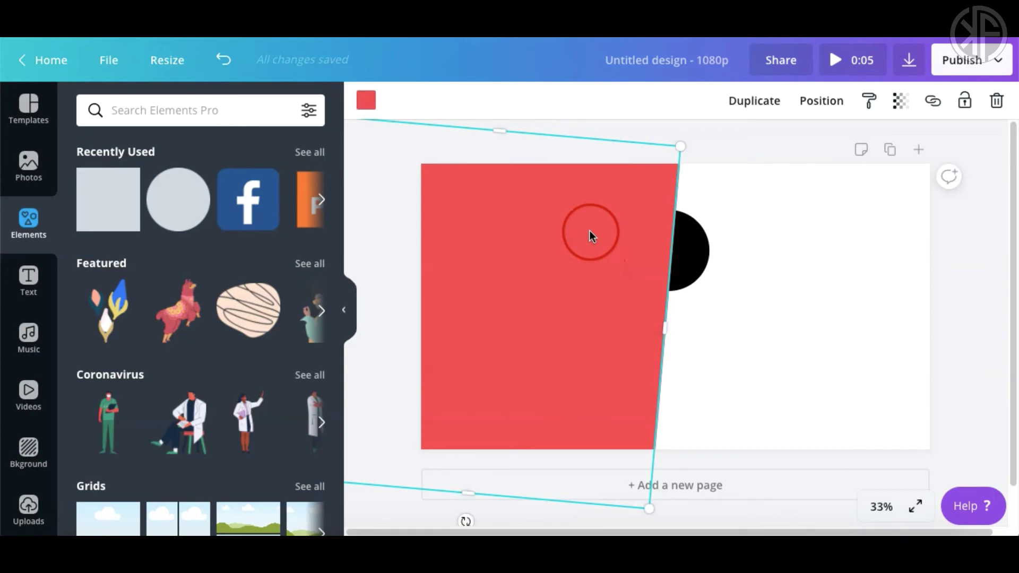
click(832, 106)
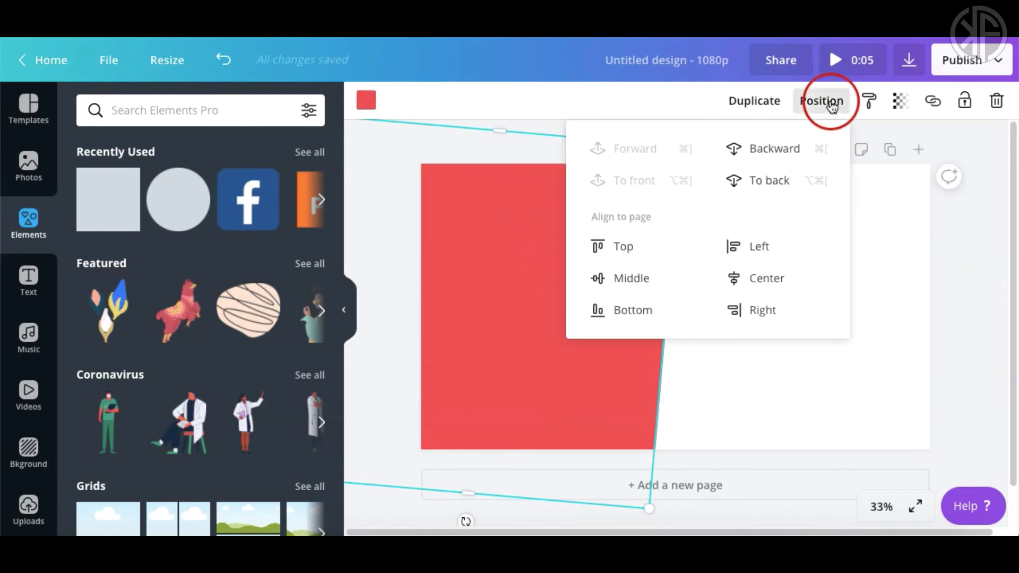
click(777, 180)
click(934, 232)
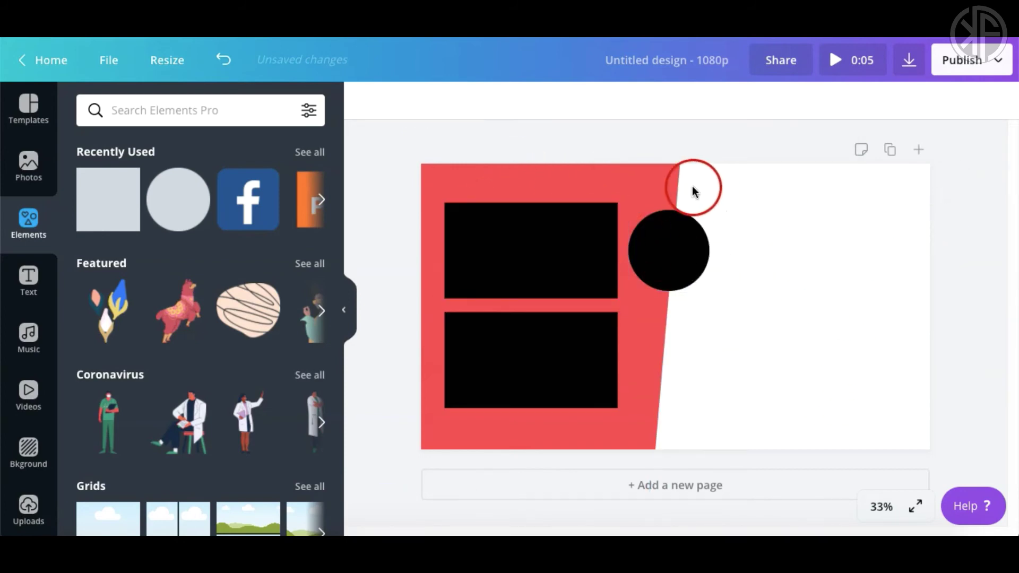
Download the design as a PNG with transparent background and save the file
click(972, 67)
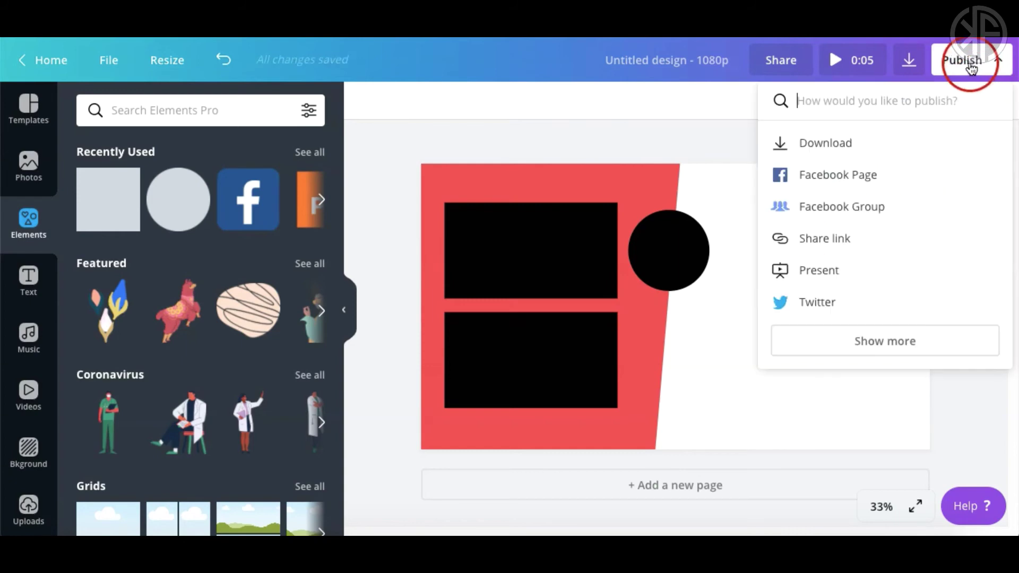
click(843, 144)
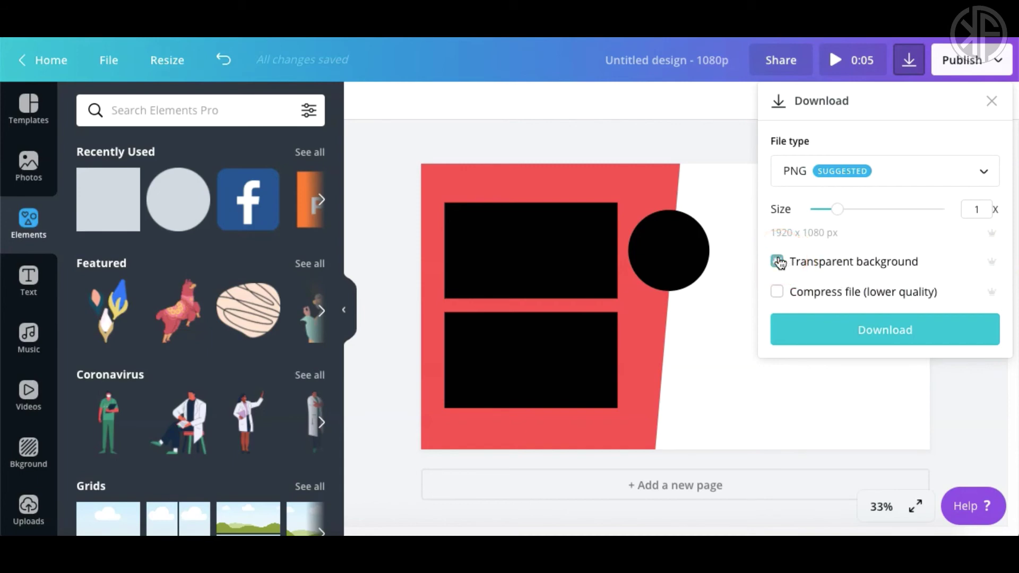
click(893, 332)
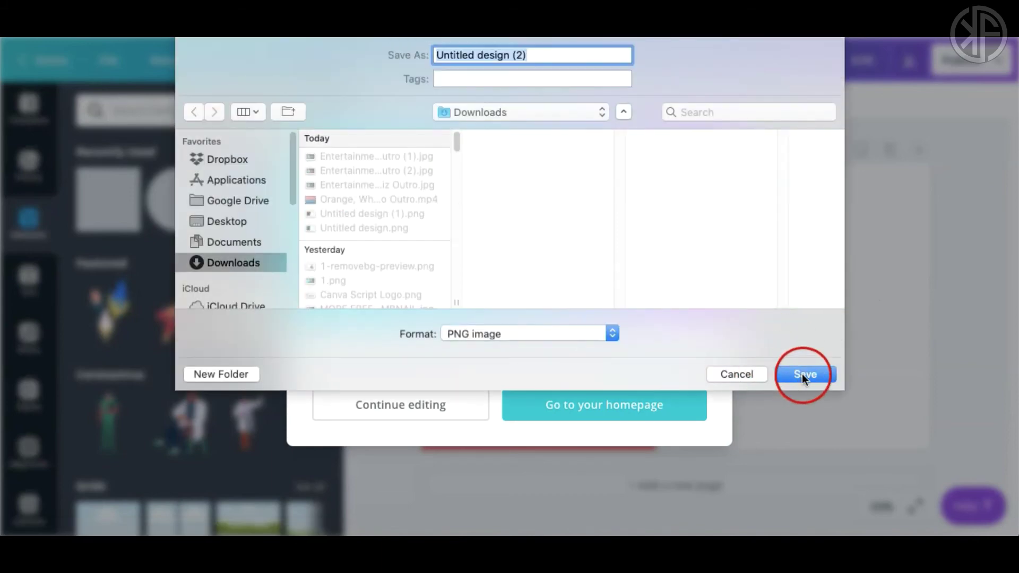
click(803, 375)
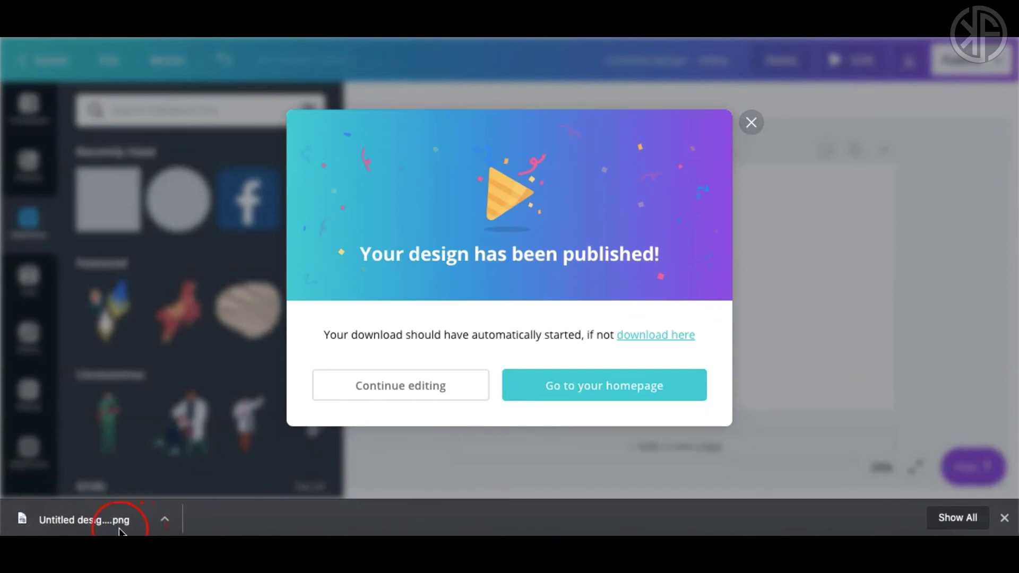
Open the downloaded PNG in Preview to check it, then close it
click(116, 531)
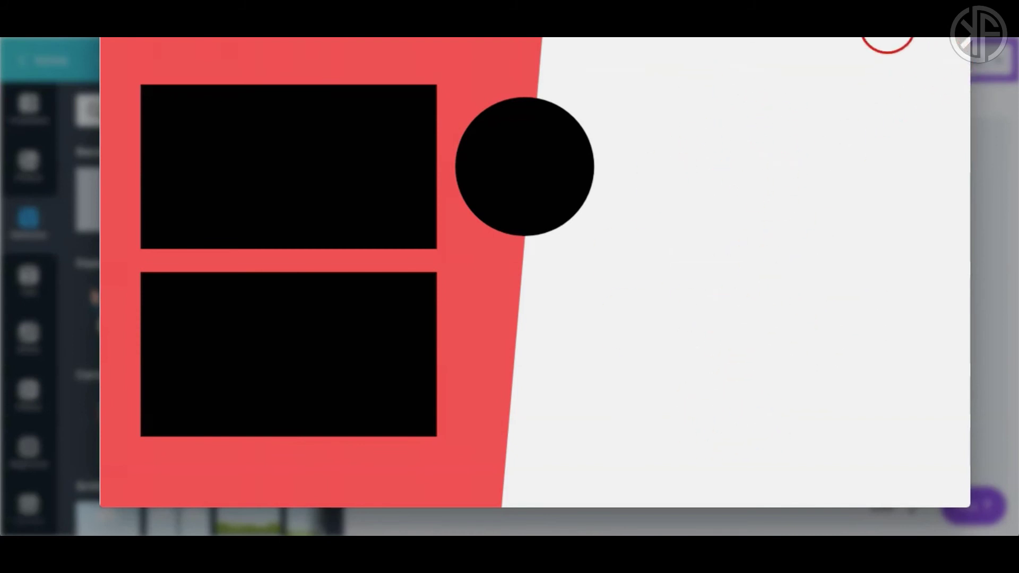
click(887, 42)
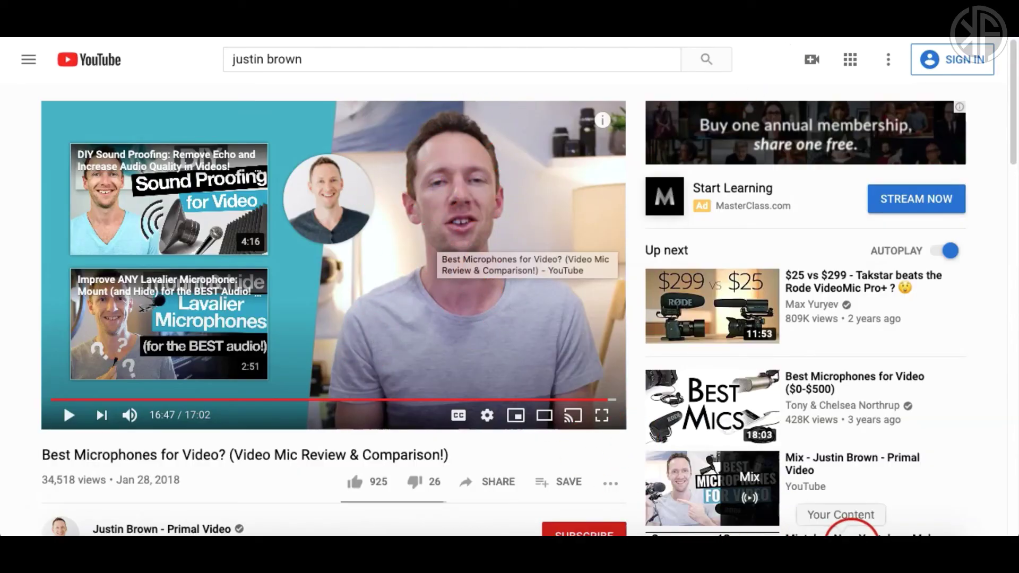
Reopen the exported image from the Dock to compare it with YouTube's end screen
click(732, 531)
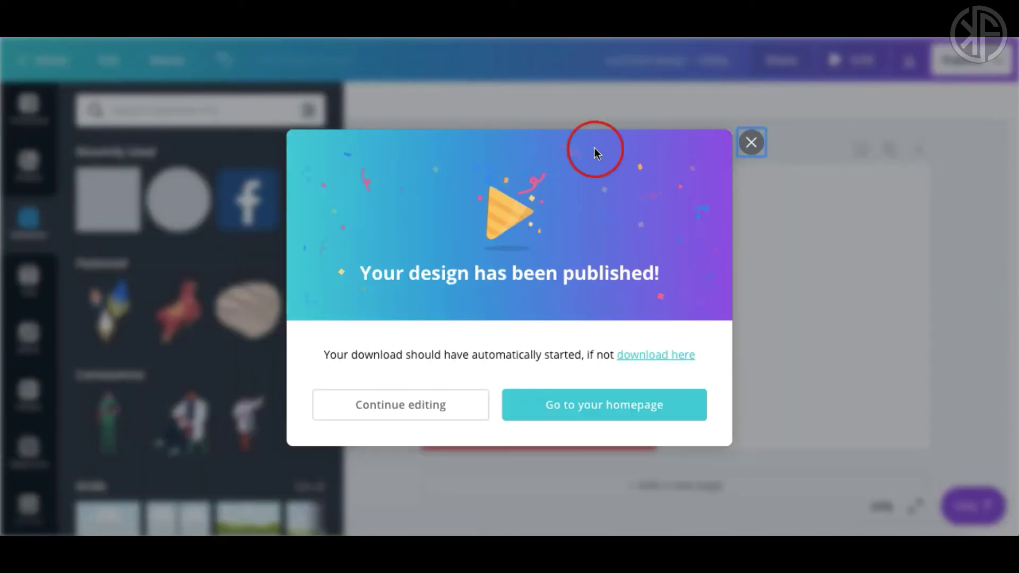
Dismiss the publish confirmation, return to Canva Home and scroll to the YouTube Outros templates
click(752, 142)
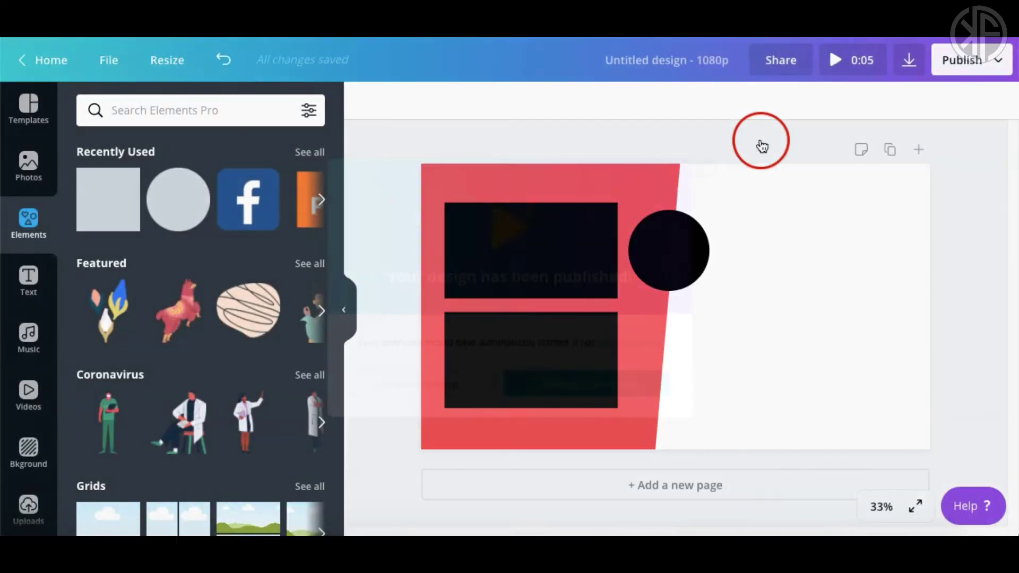
click(62, 61)
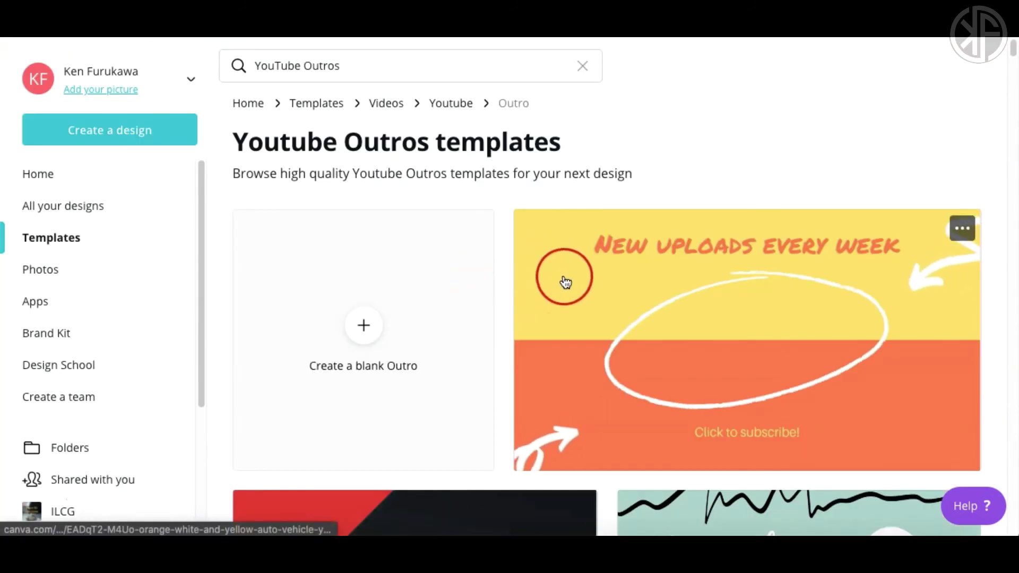
scroll(566, 293, down, 3)
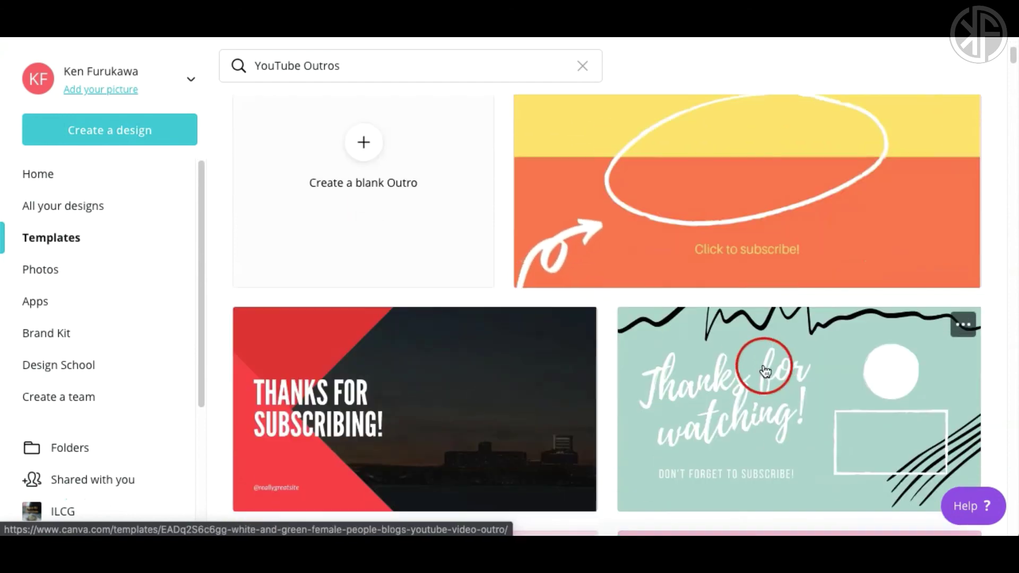
scroll(675, 406, down, 2)
scroll(680, 408, down, 1)
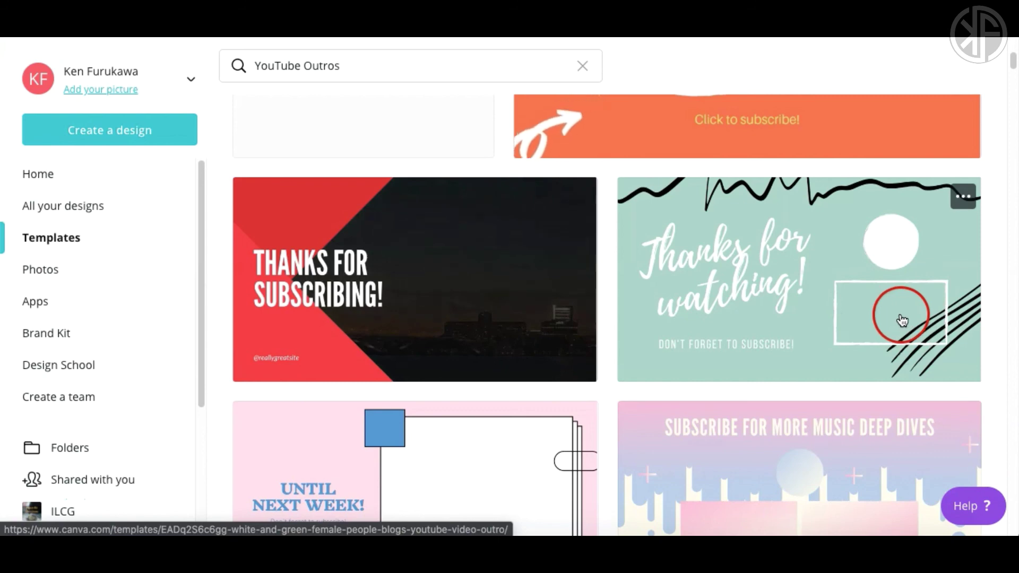
Start a new design from the teal 'Thanks for watching!' outro template
click(774, 296)
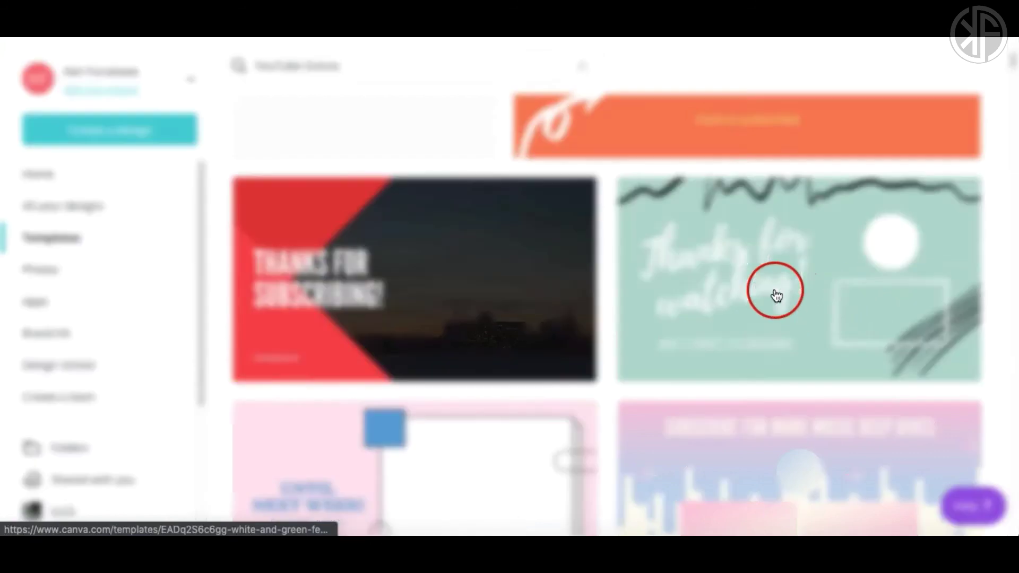
click(787, 228)
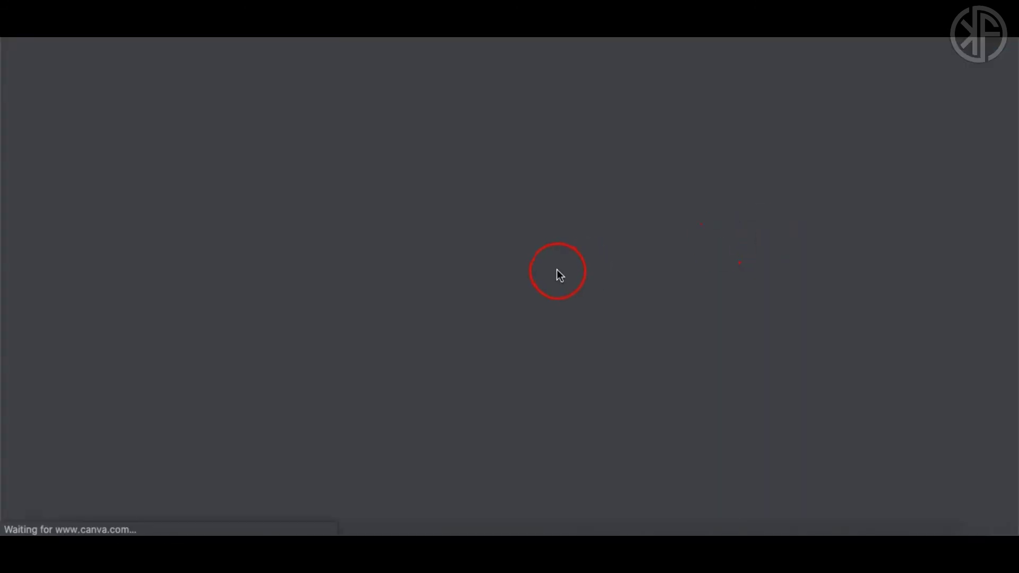